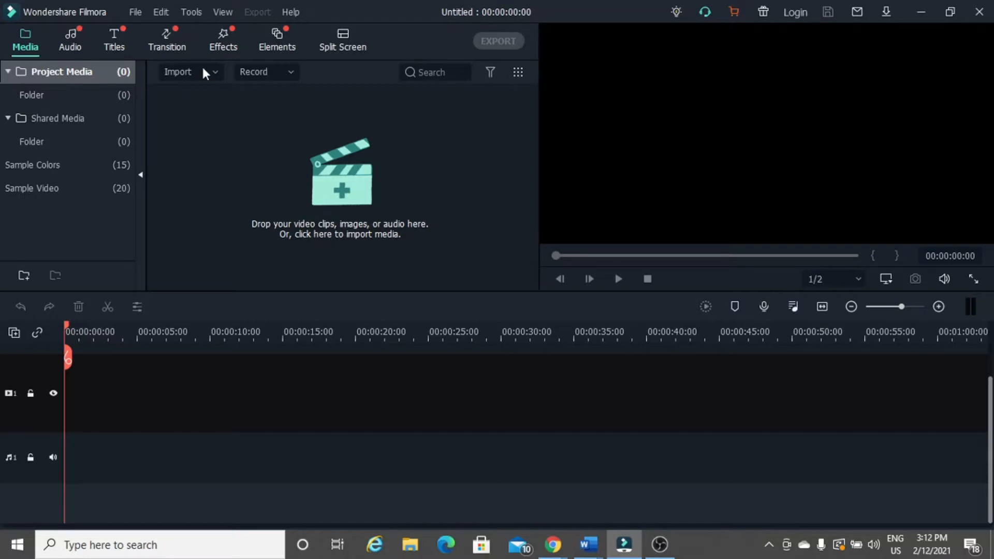
Import congrats gif.gif, happy gif.gif, the Thinking_Face emoji PNG and white.jpg from the Desktop video folder into the project media
click(205, 73)
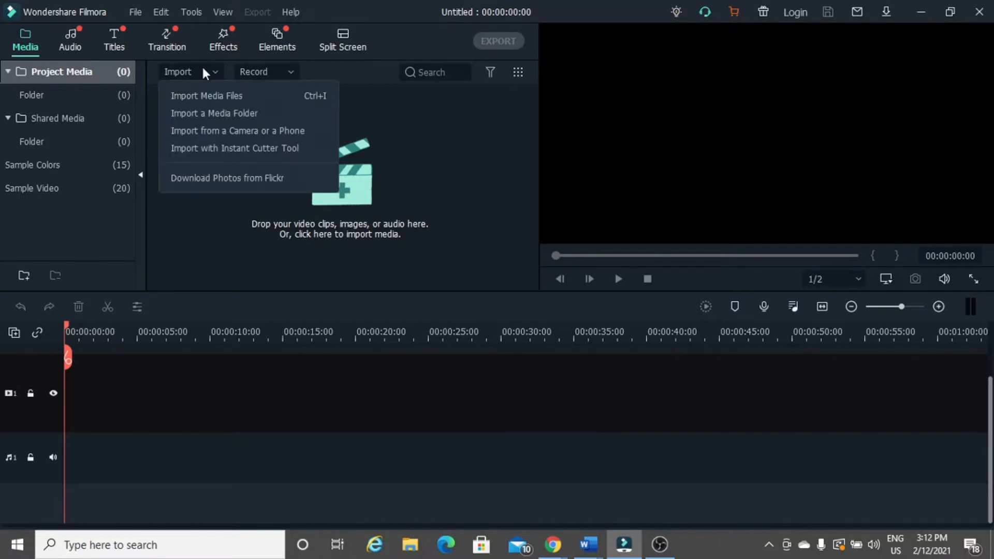
click(210, 95)
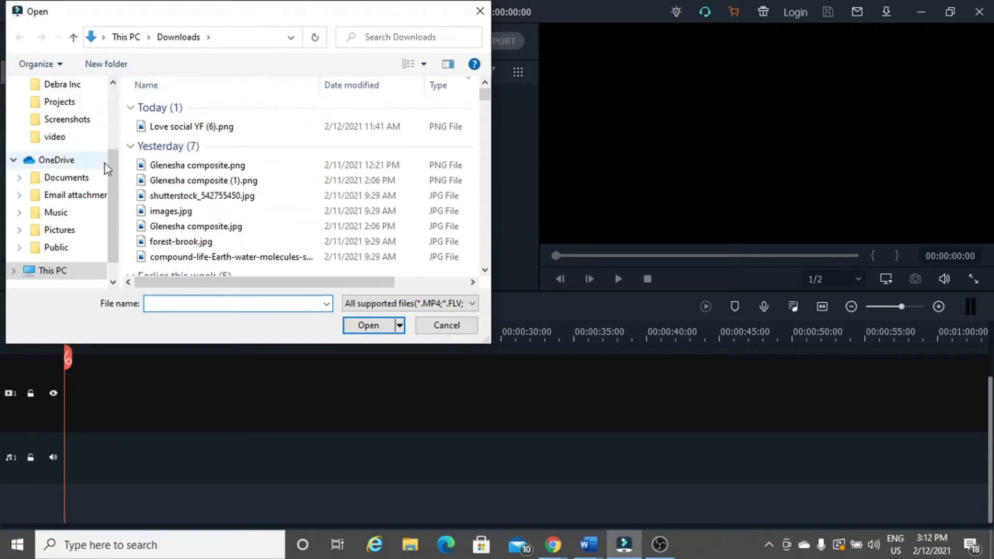
drag(115, 168, 122, 110)
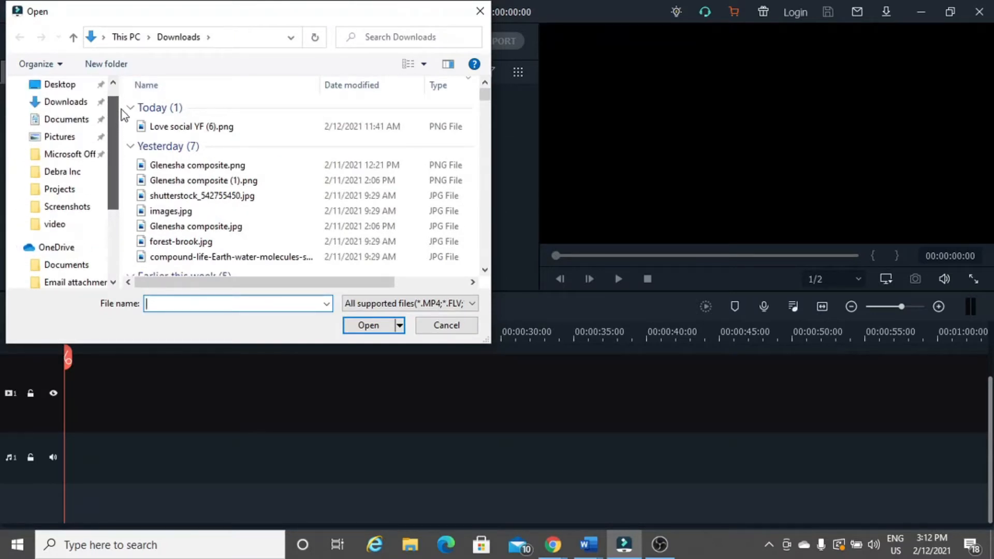
click(67, 225)
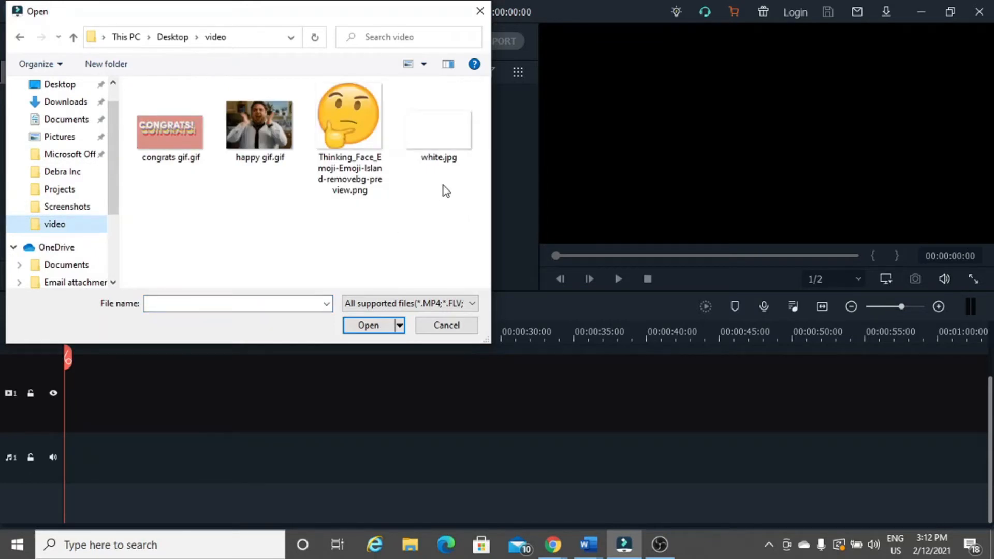
drag(443, 185, 154, 118)
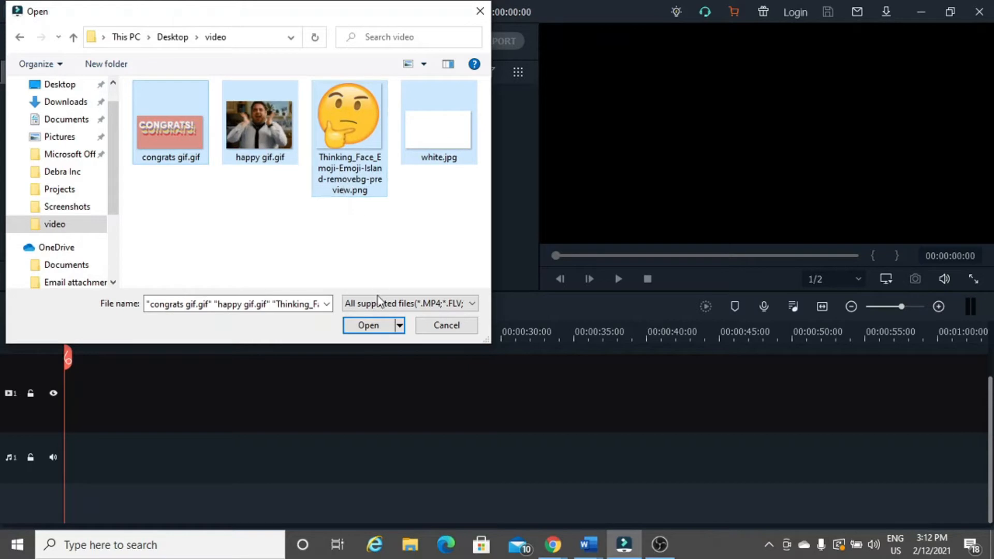
click(366, 326)
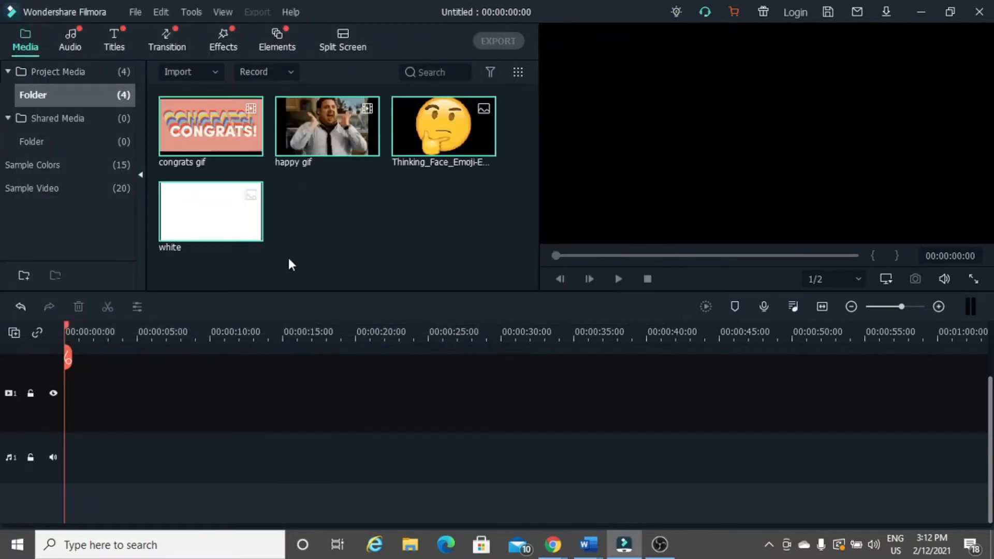
click(317, 233)
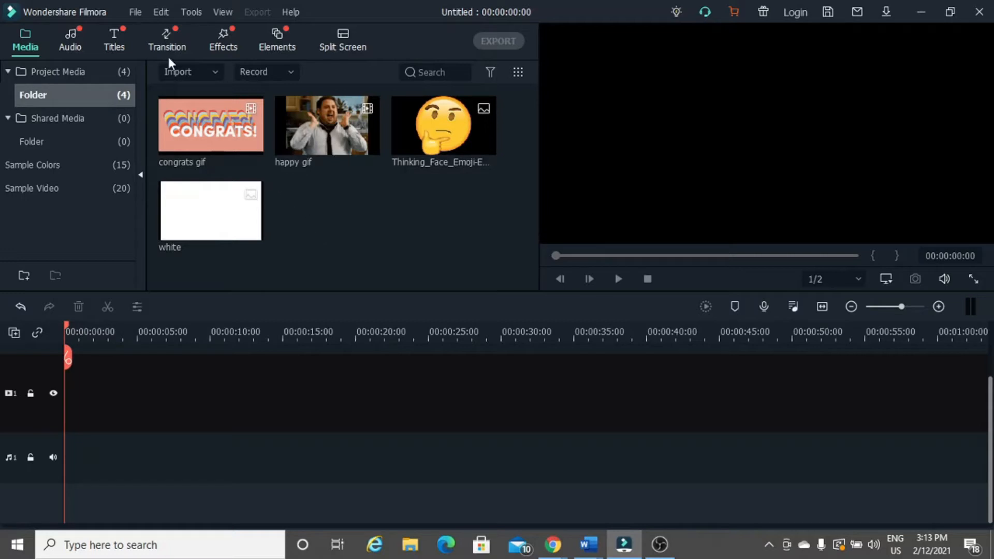
Preview the included Verve song and place it at the start of audio track 1
click(72, 34)
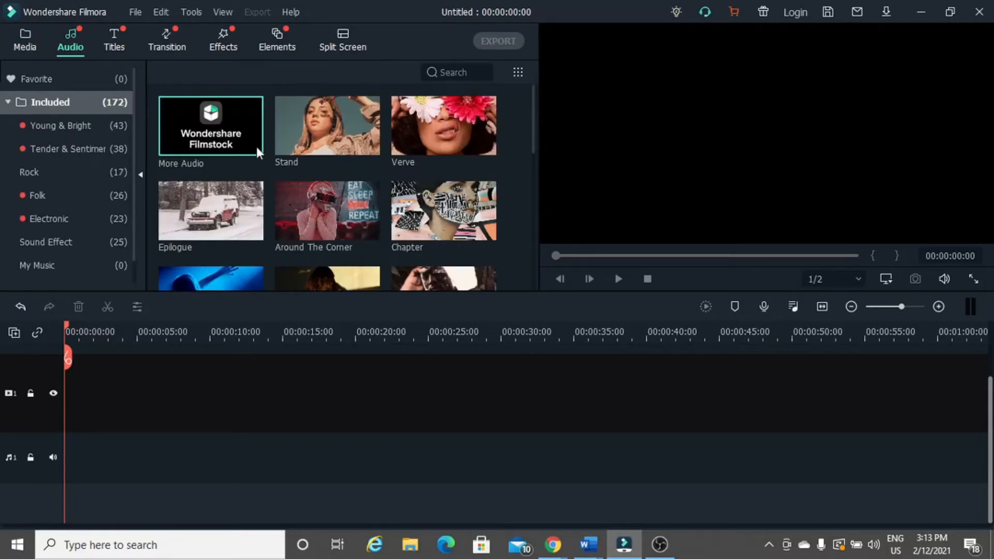
scroll(257, 149, down, 5)
scroll(256, 147, up, 5)
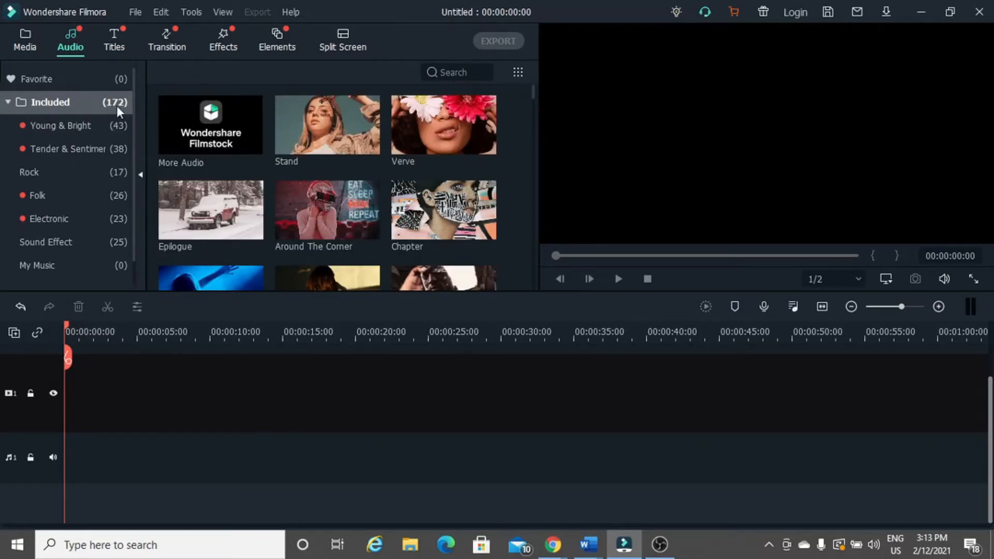
mouse_move(317, 111)
mouse_move(407, 123)
double_click(423, 111)
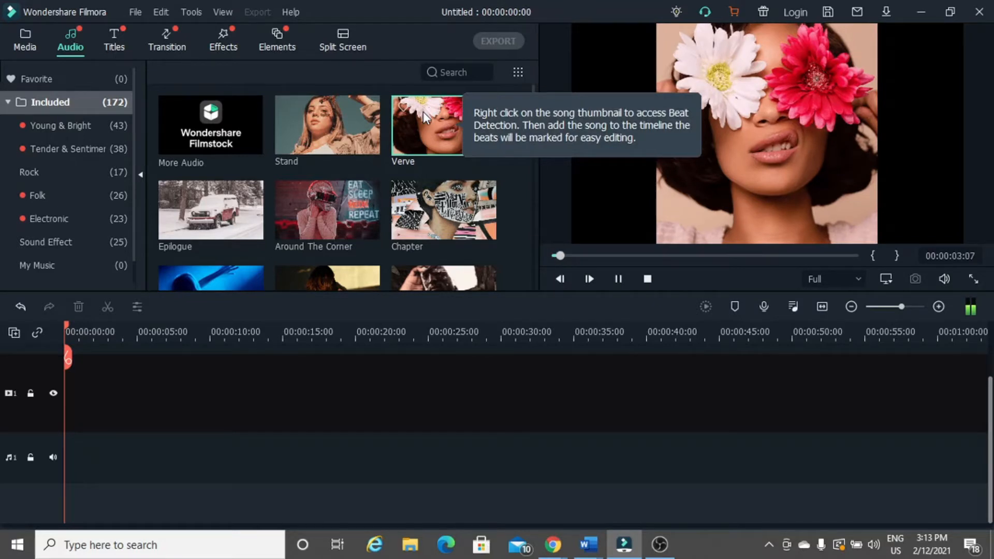
click(621, 281)
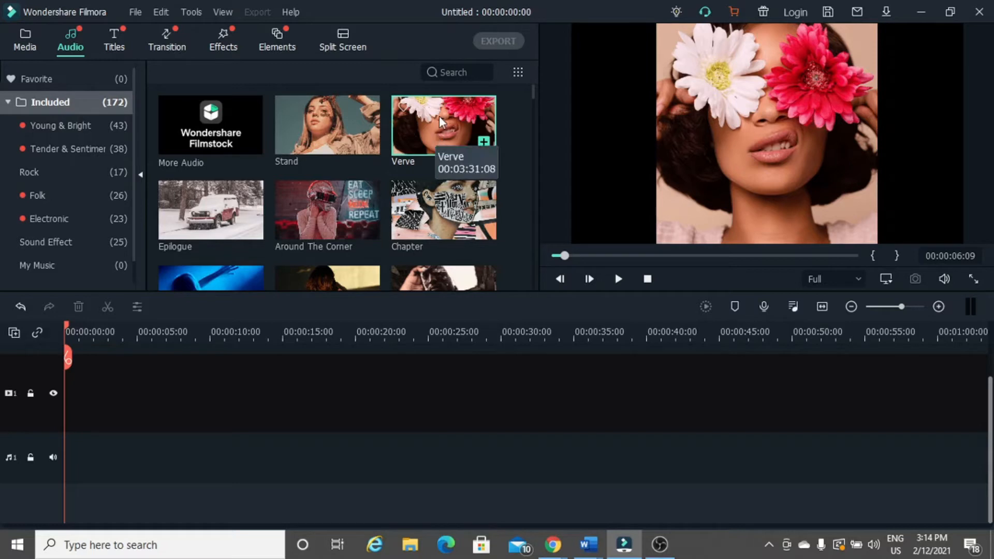
drag(439, 116, 52, 451)
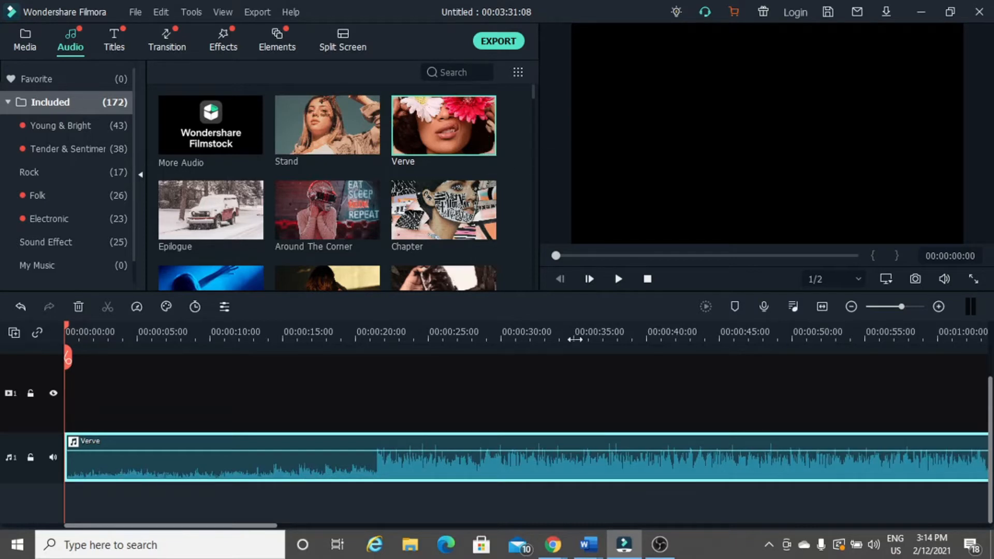
Import LAKEY INSPIRED - In My Dreams.mp3 from the Downloads folder into the project media
click(23, 40)
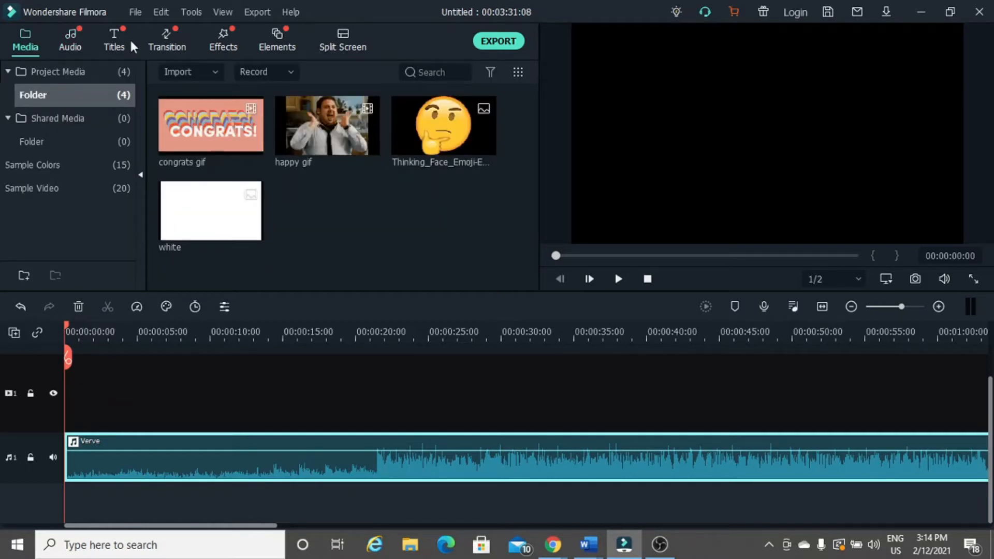
click(185, 69)
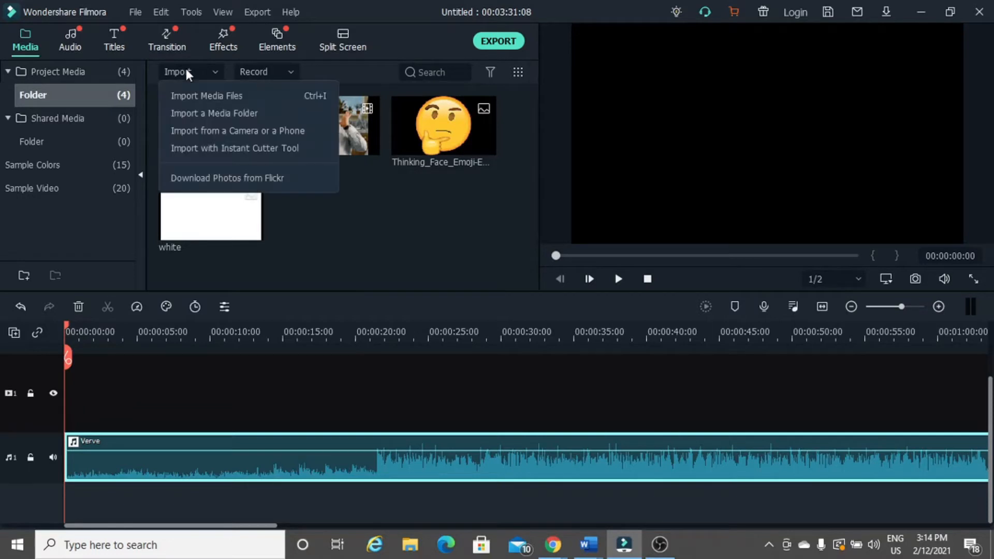
click(192, 94)
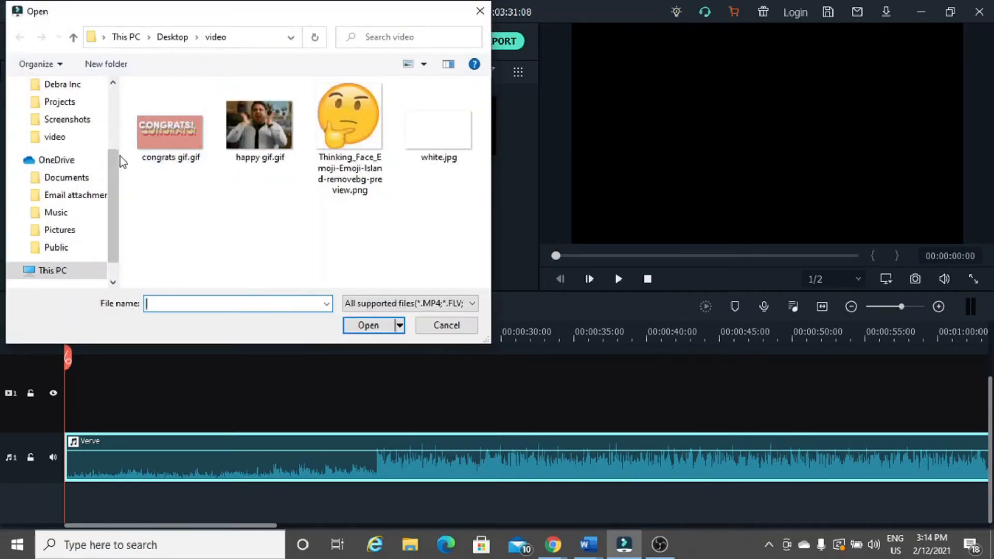
drag(117, 157, 123, 86)
click(76, 132)
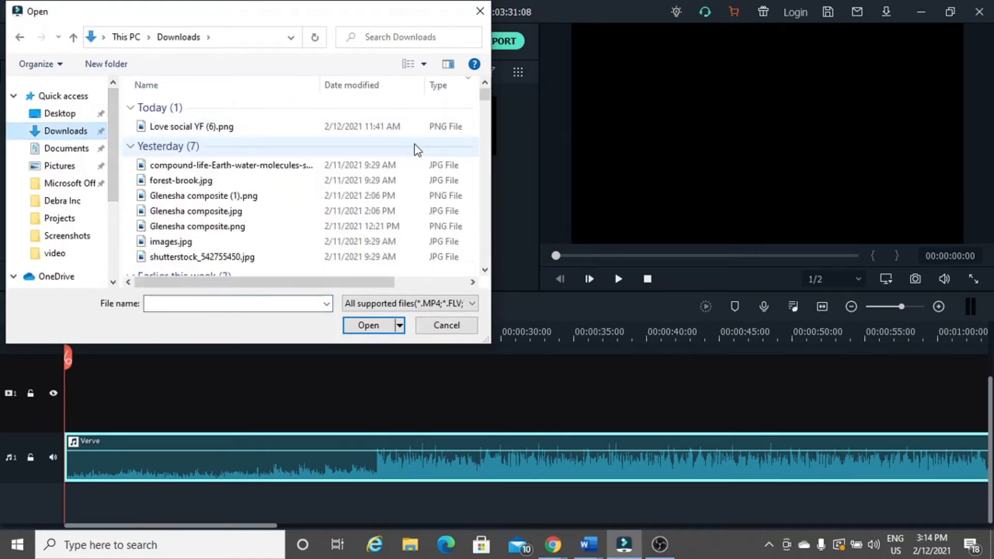
scroll(349, 228, down, 5)
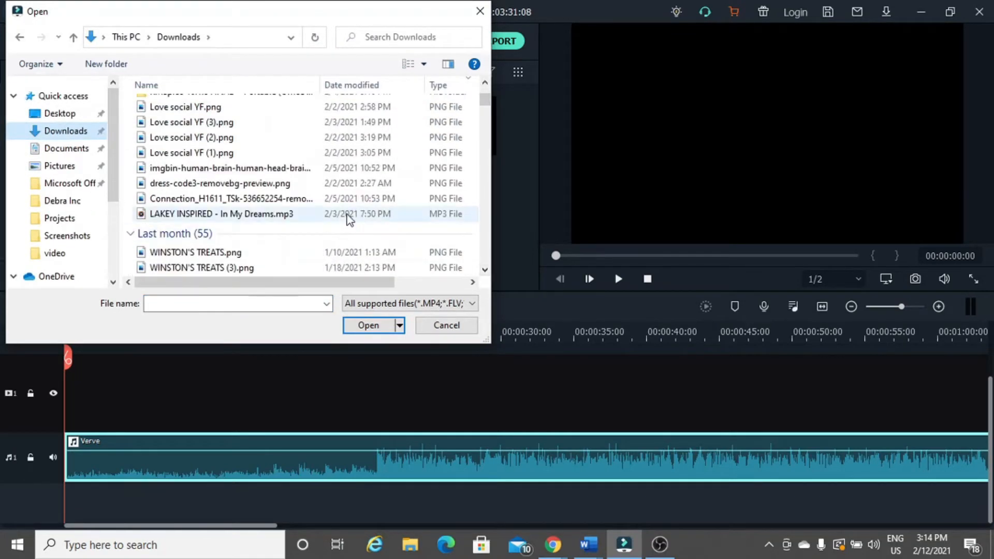
click(349, 218)
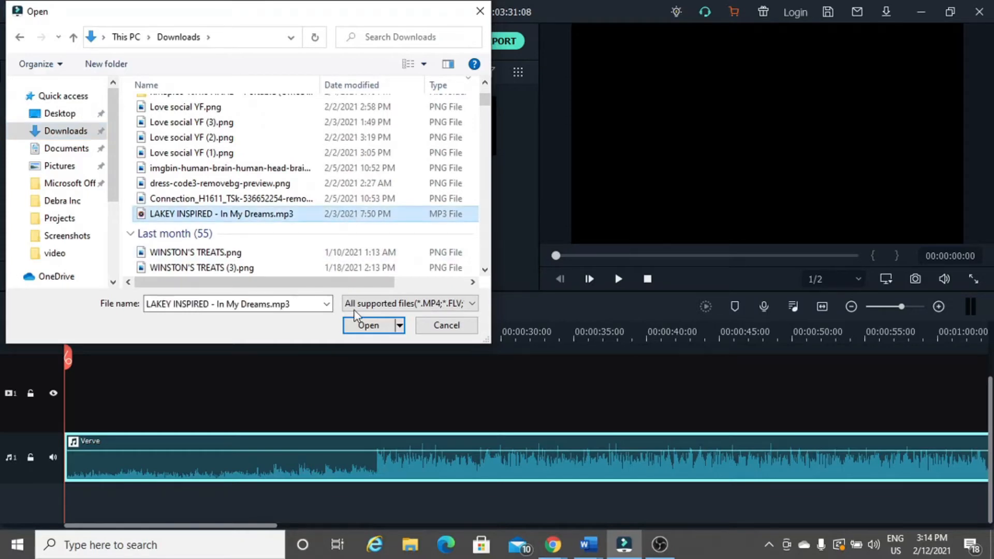
click(365, 326)
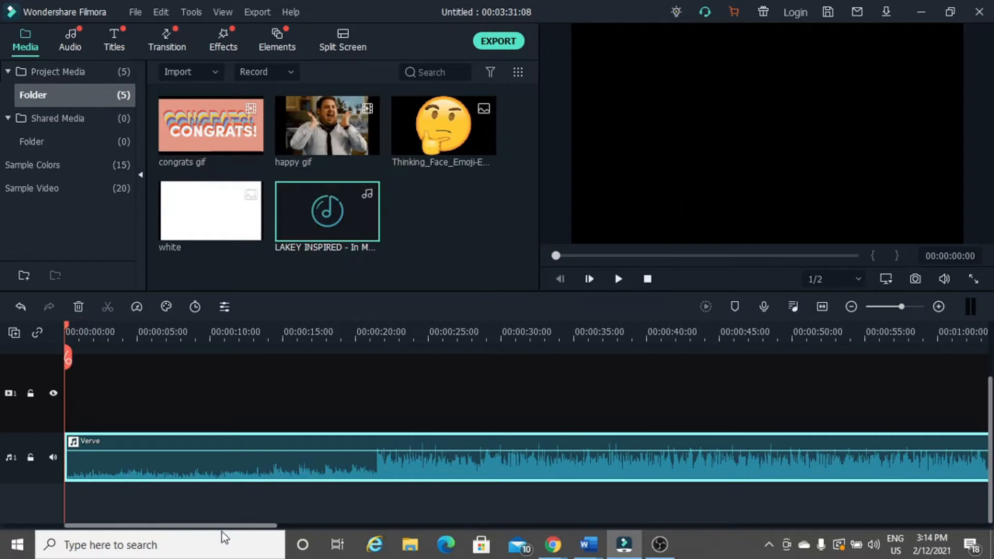
Shorten the Verve clip by trimming its end back to 00:00:30:00 on the timeline
drag(221, 526, 759, 510)
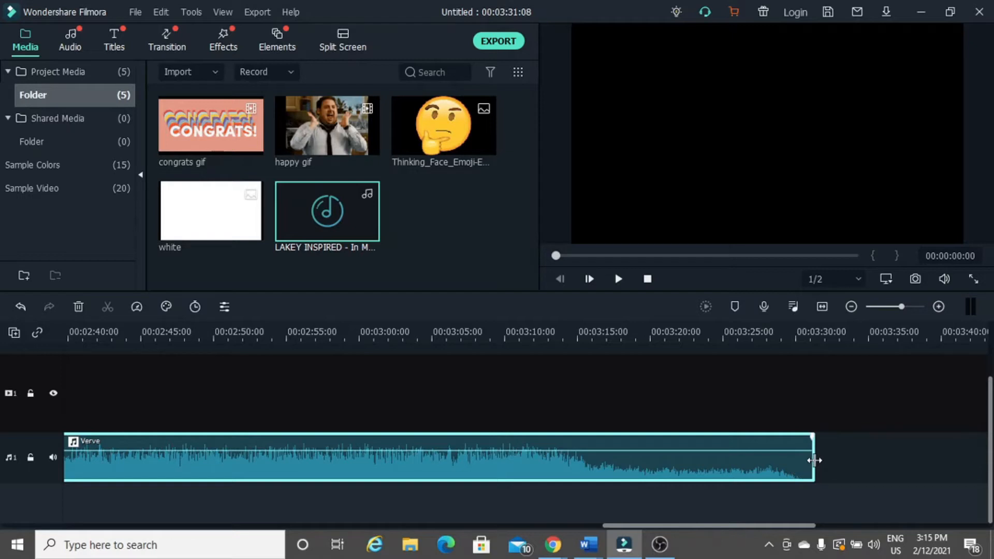
drag(814, 460, 578, 459)
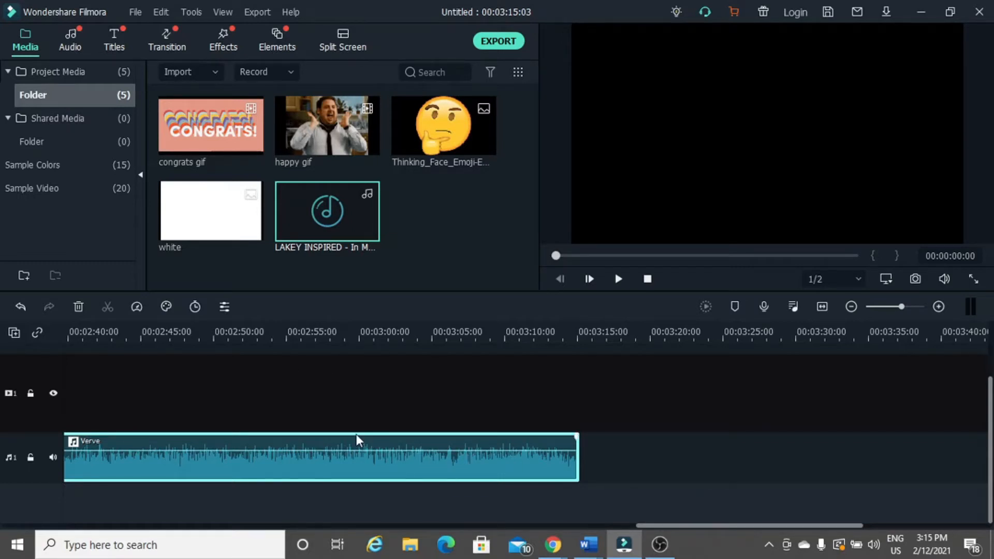
double_click(432, 471)
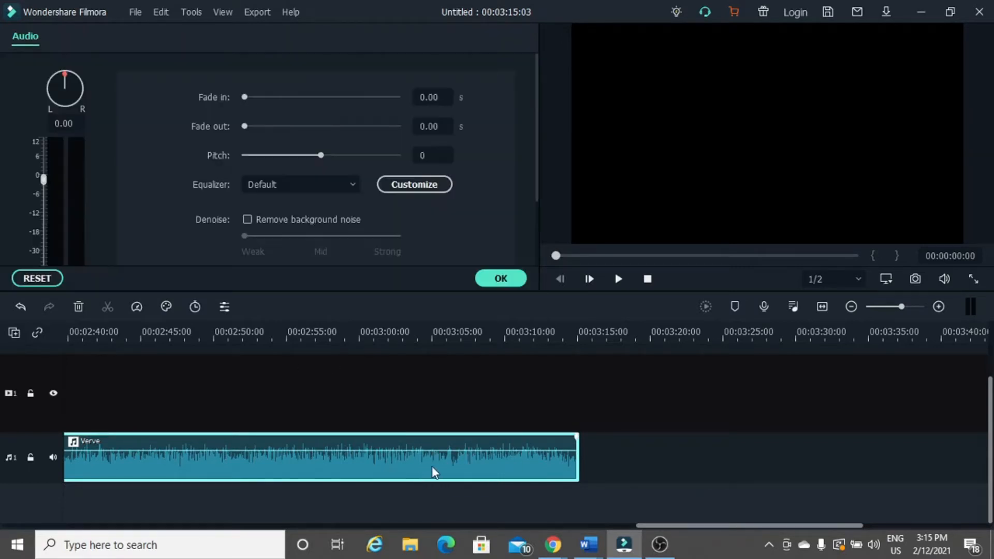
click(501, 277)
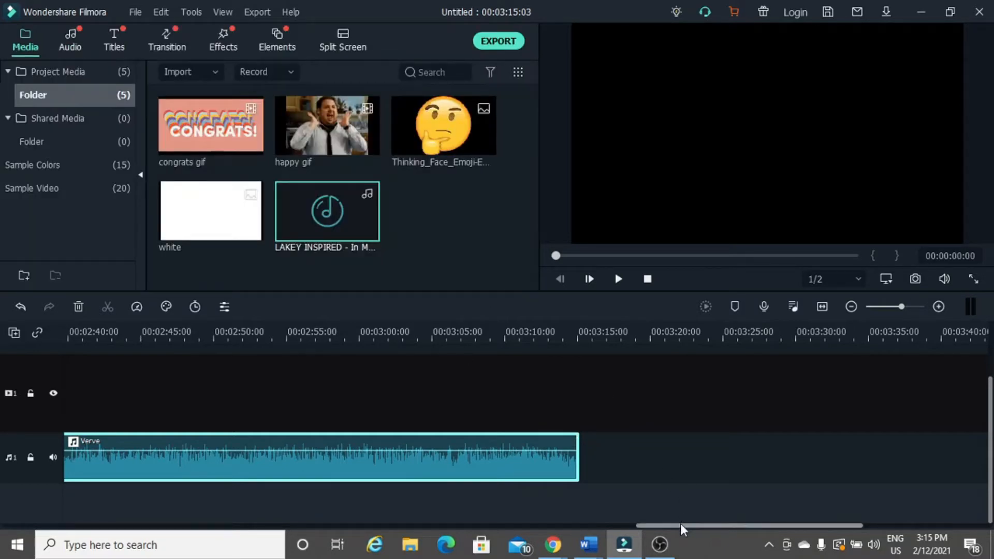
drag(578, 457, 139, 440)
drag(374, 525, 23, 496)
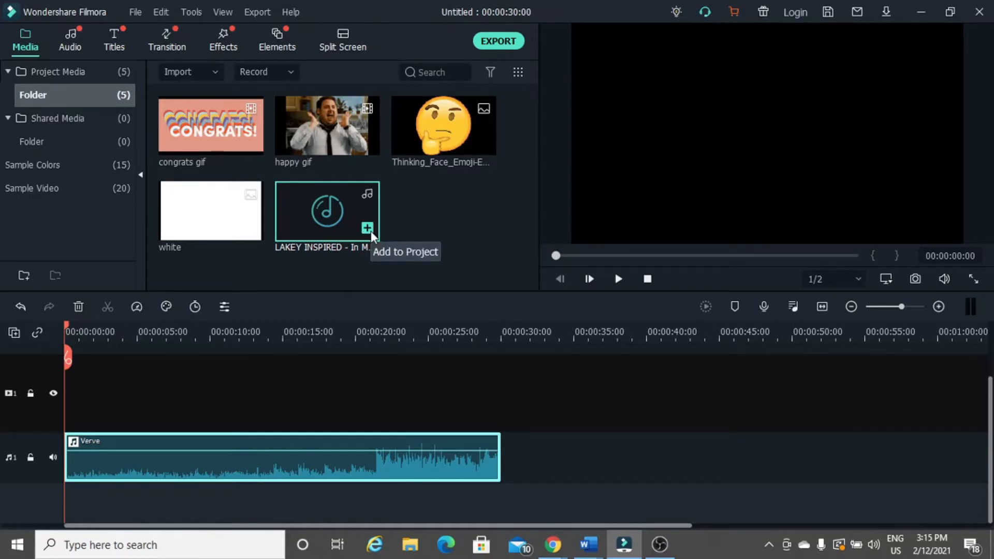
Add the imported LAKEY INSPIRED - In My Dreams song directly after the Verve clip on audio track 1
click(371, 230)
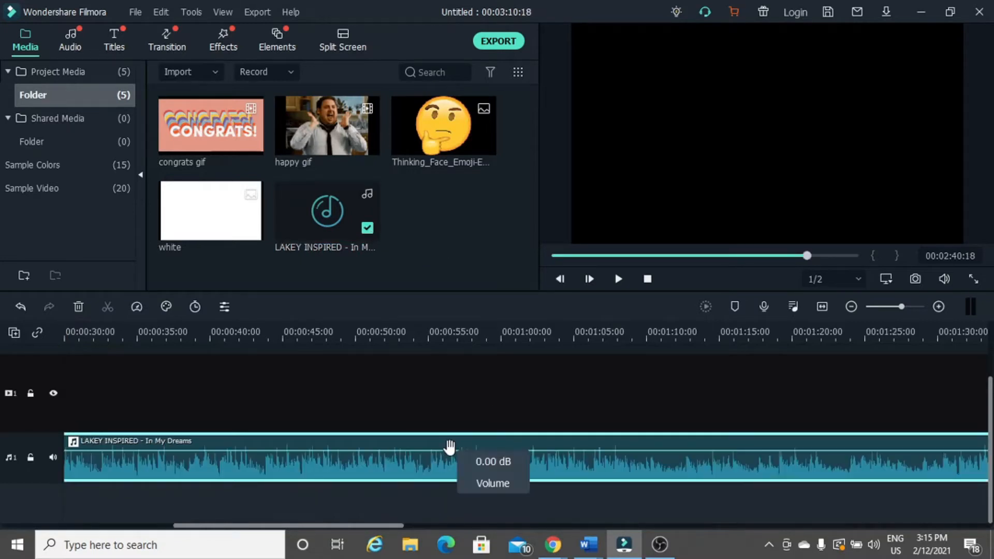
drag(378, 526, 212, 518)
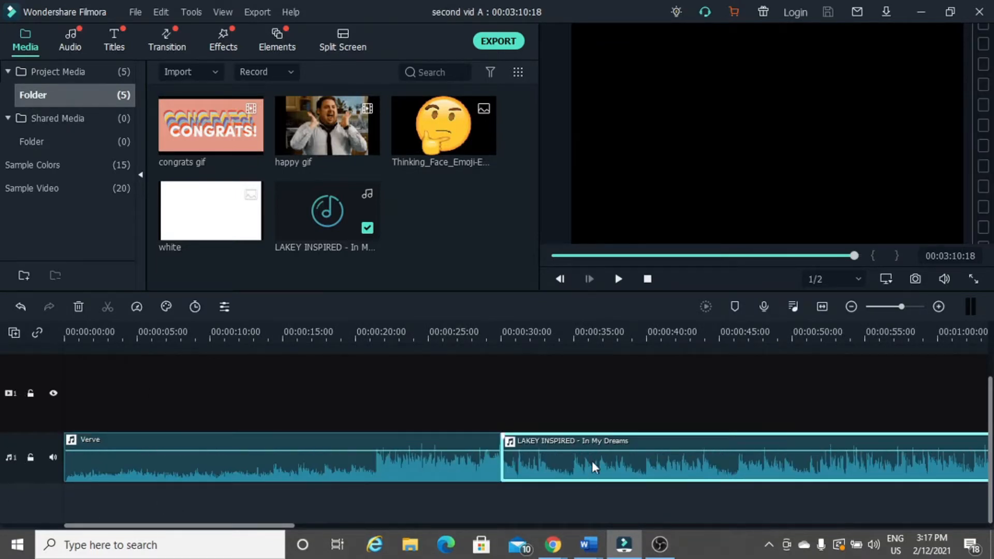
Split the In My Dreams clip at 00:01:31:20 and delete the part after the cut
double_click(591, 460)
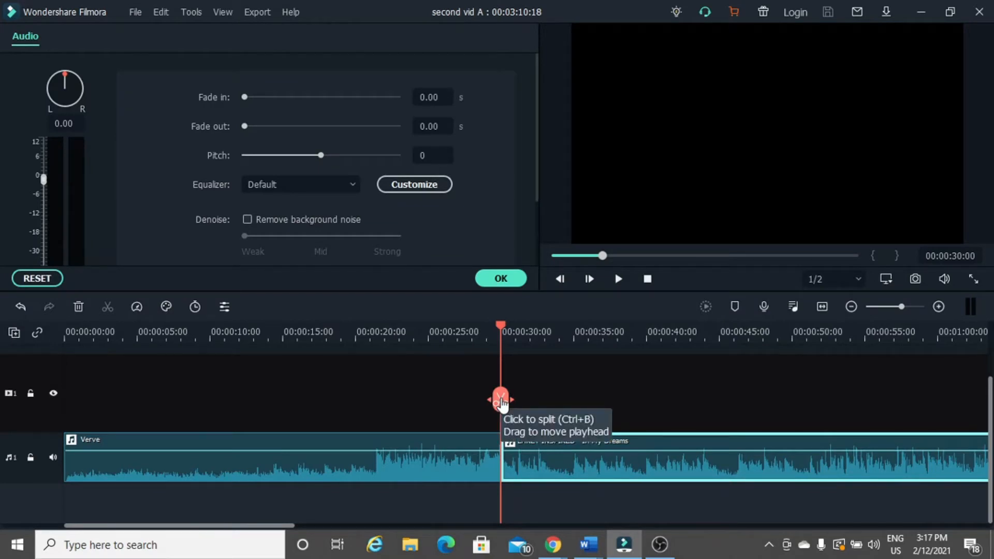
drag(502, 404, 146, 445)
drag(703, 256, 673, 254)
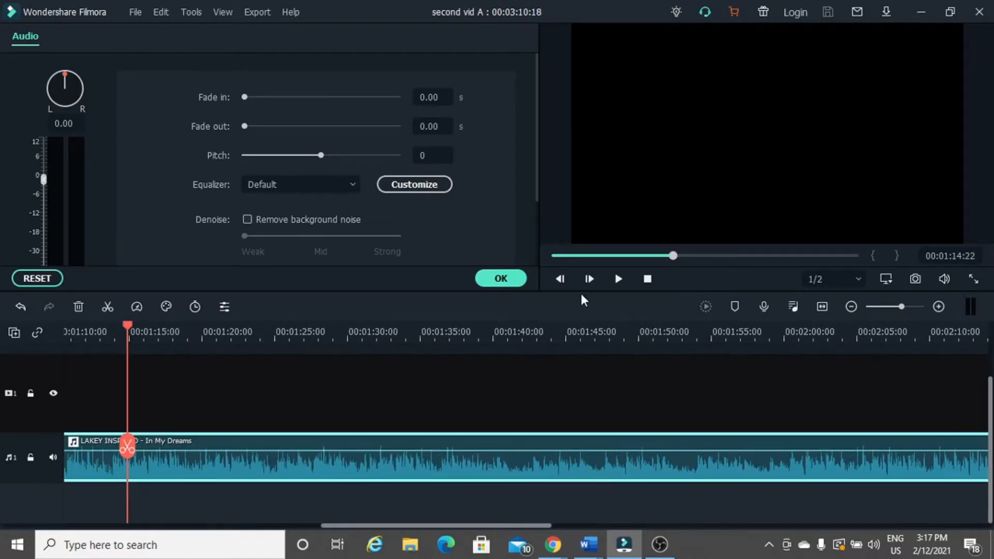
drag(127, 447, 369, 479)
click(370, 473)
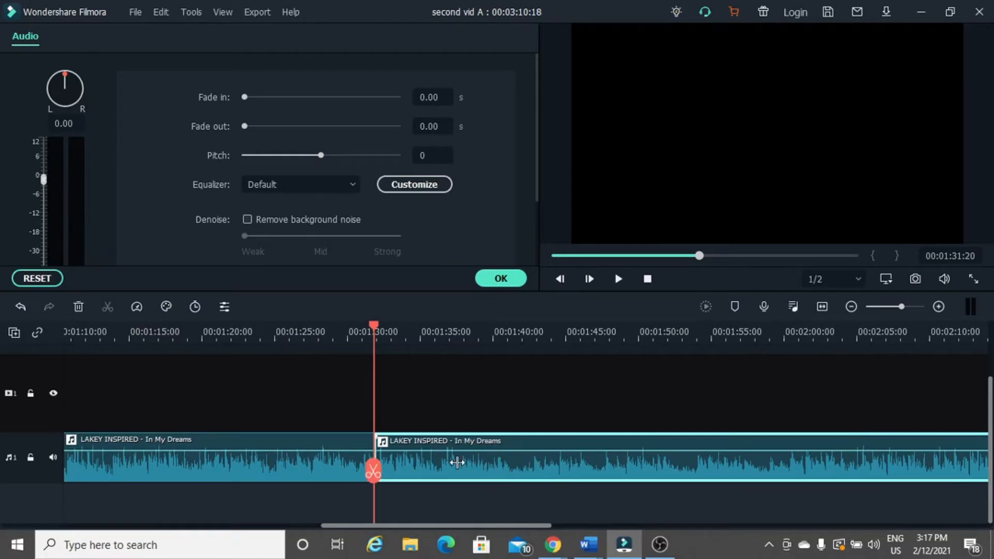
click(78, 307)
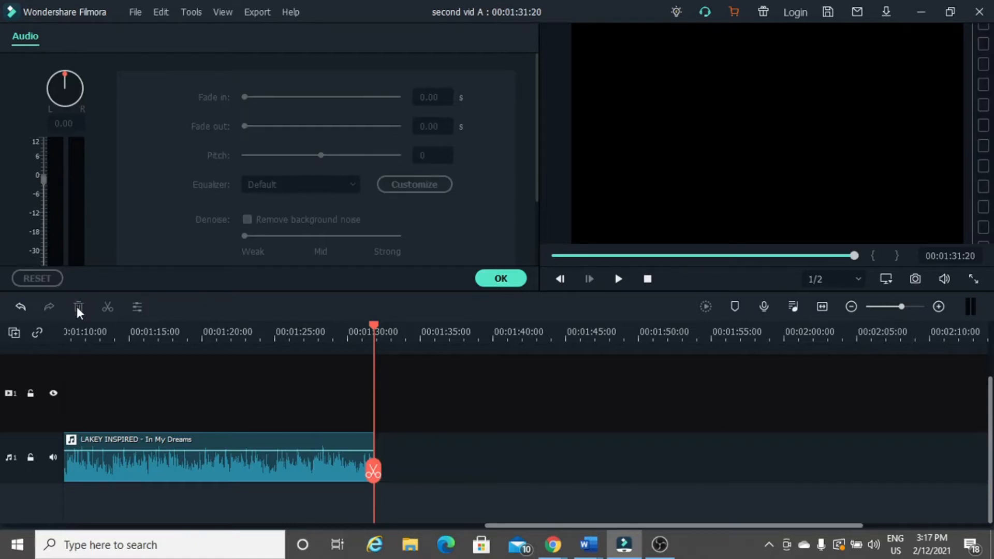
click(498, 280)
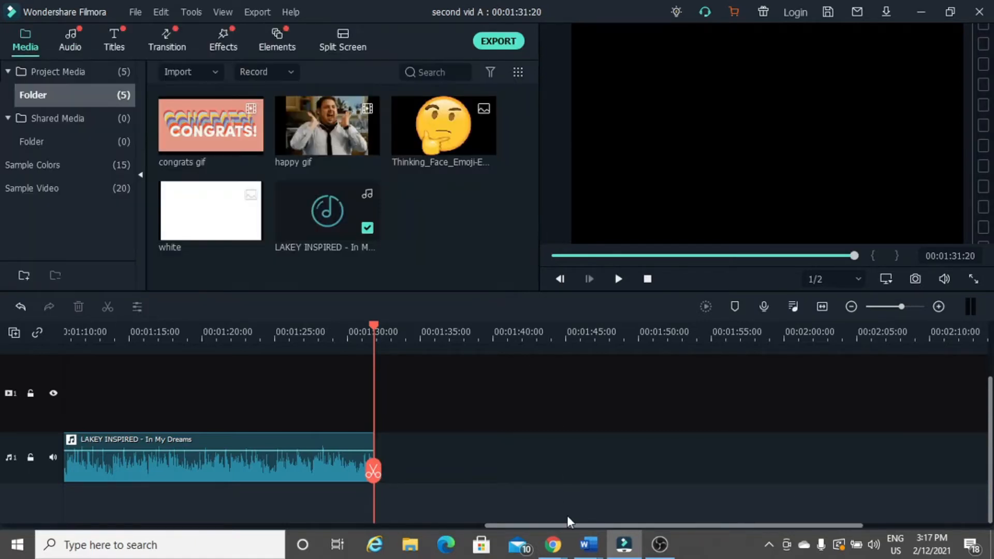
Set the fade-in of the Verve clip to 2.40 s in its audio settings
drag(563, 525, 102, 523)
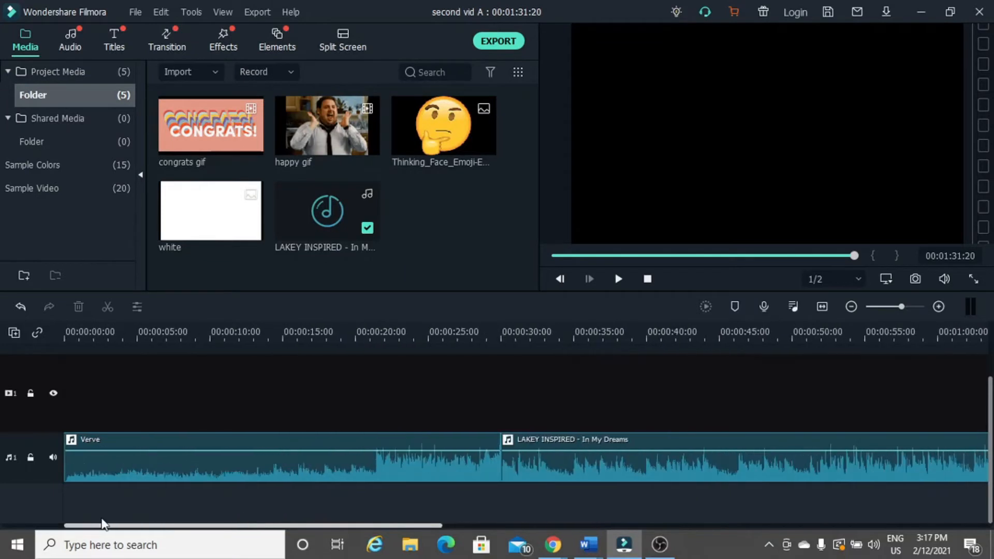
click(225, 465)
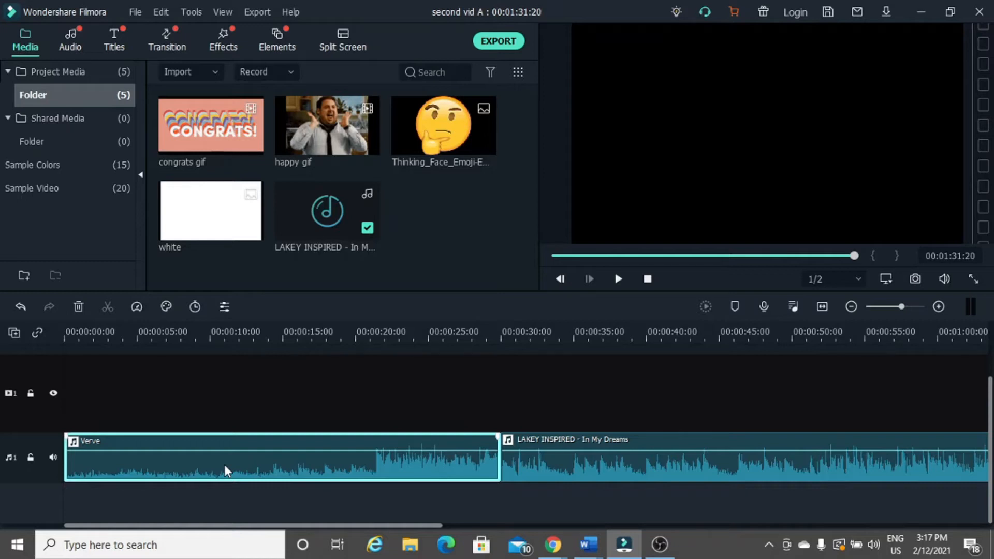
double_click(264, 460)
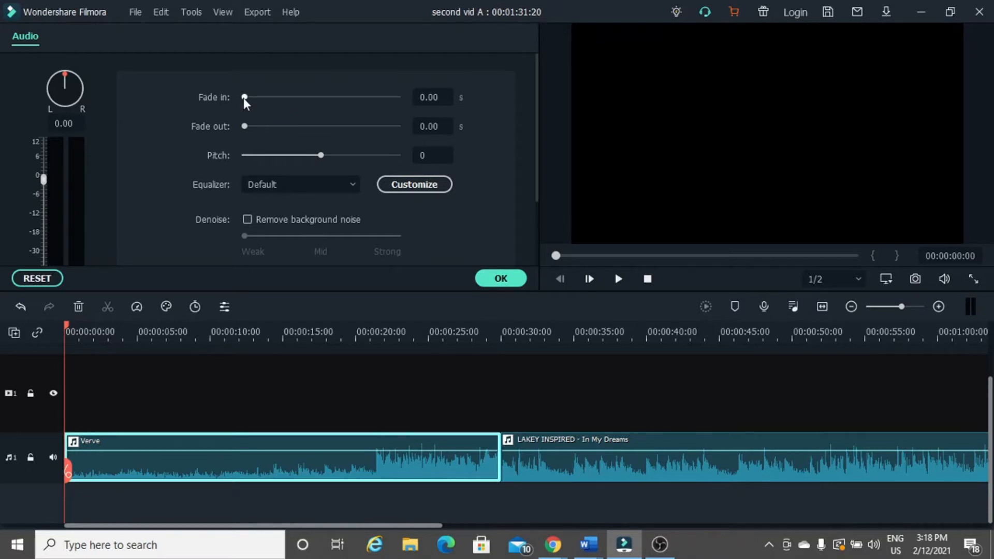
mouse_move(244, 97)
mouse_down()
mouse_move(253, 97)
mouse_move(234, 95)
mouse_up()
drag(242, 97, 254, 97)
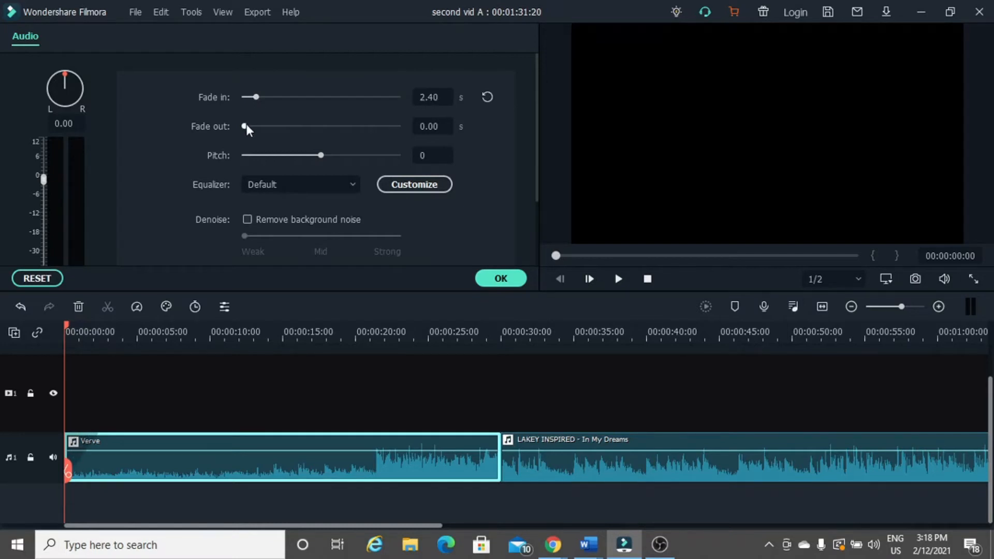
Set the fade-out of the Verve clip to 2.27 s and confirm its audio settings
click(501, 279)
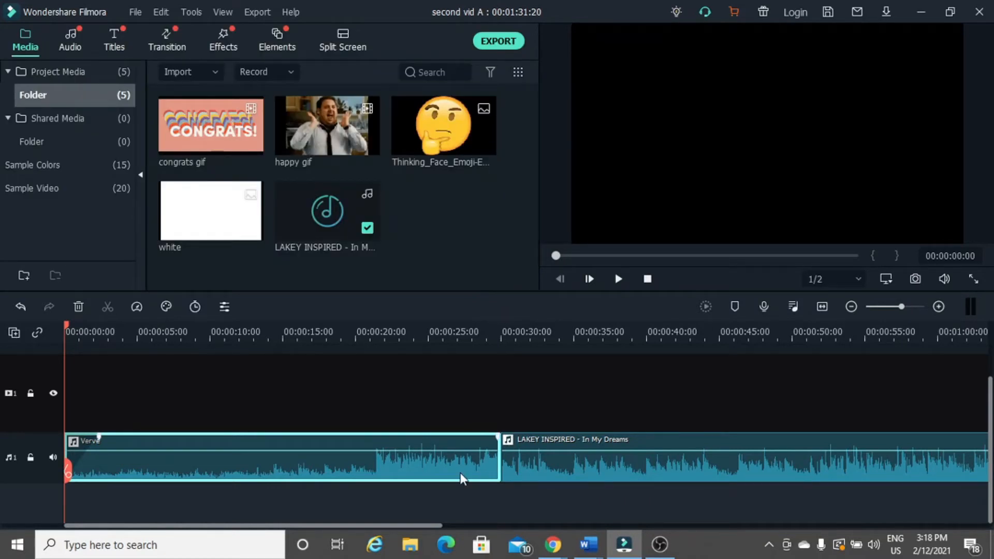
double_click(475, 457)
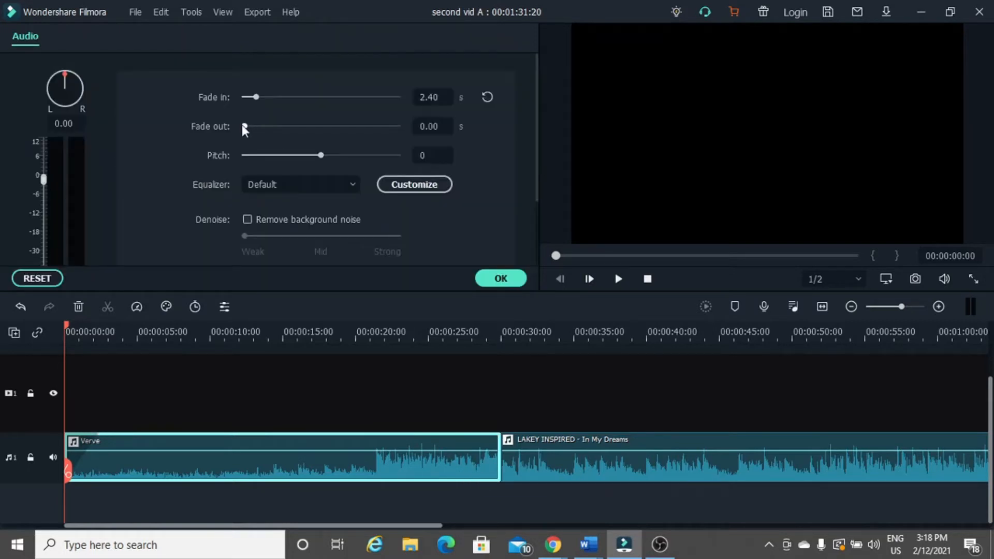
drag(244, 126, 256, 127)
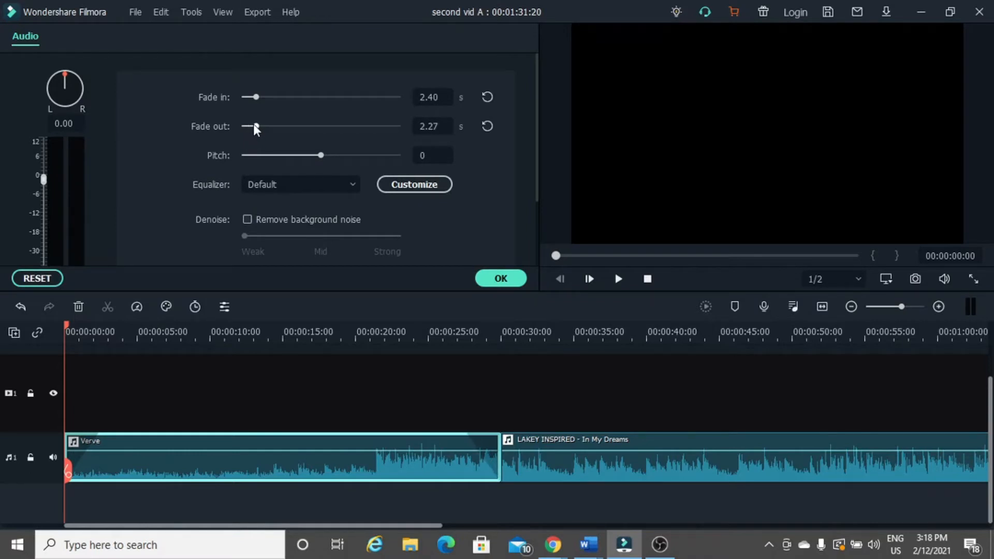
click(498, 278)
Set the fade-in of the In My Dreams clip to 2.04 s in its audio settings
click(580, 473)
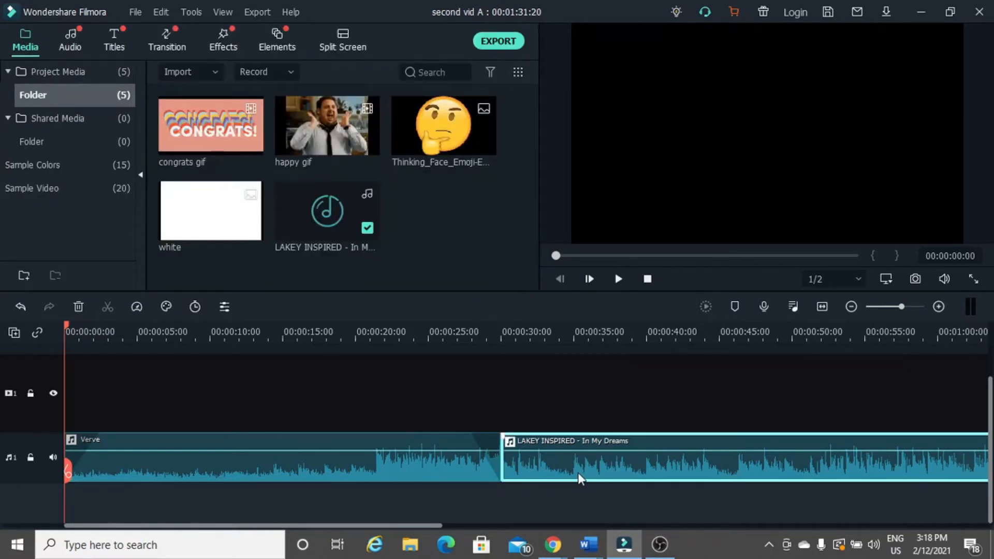
double_click(570, 471)
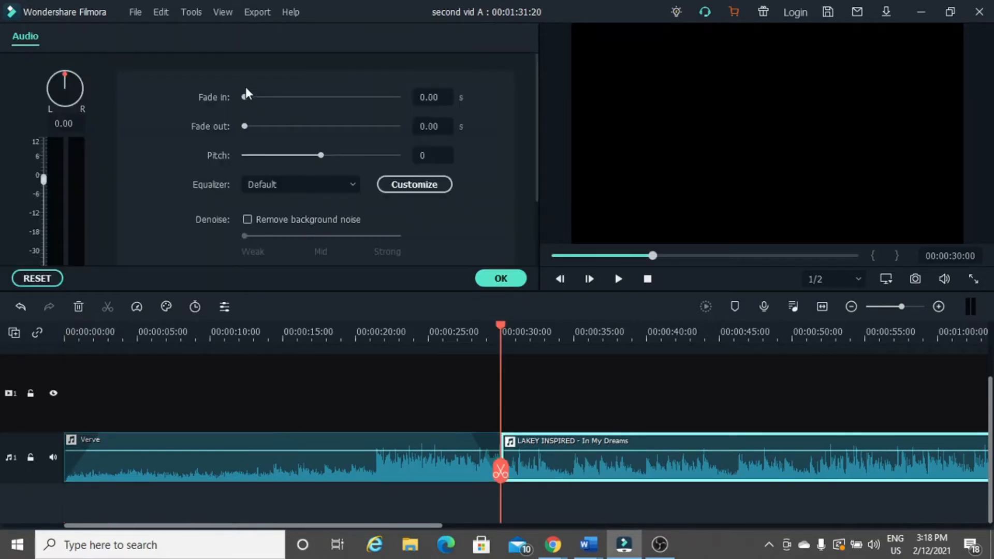
drag(244, 97, 250, 97)
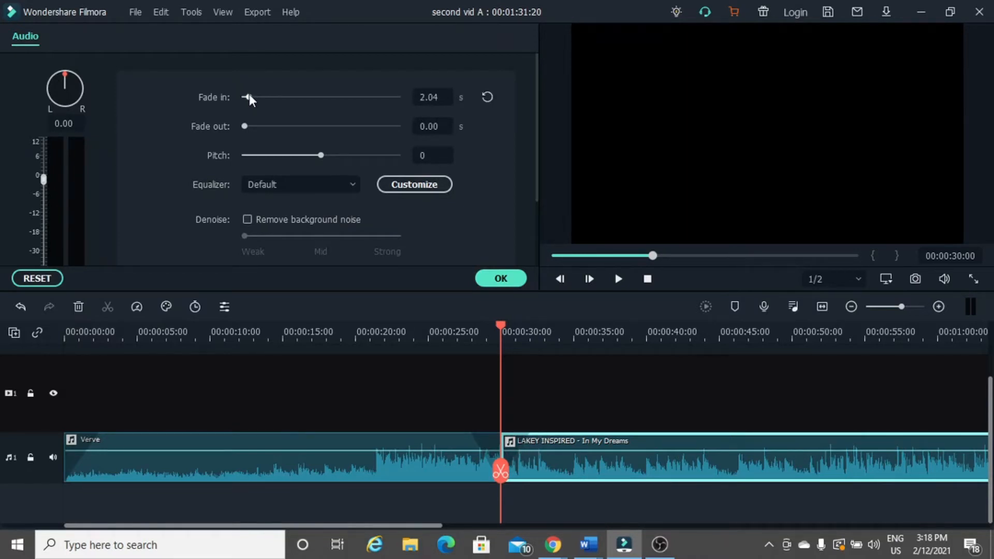
click(499, 280)
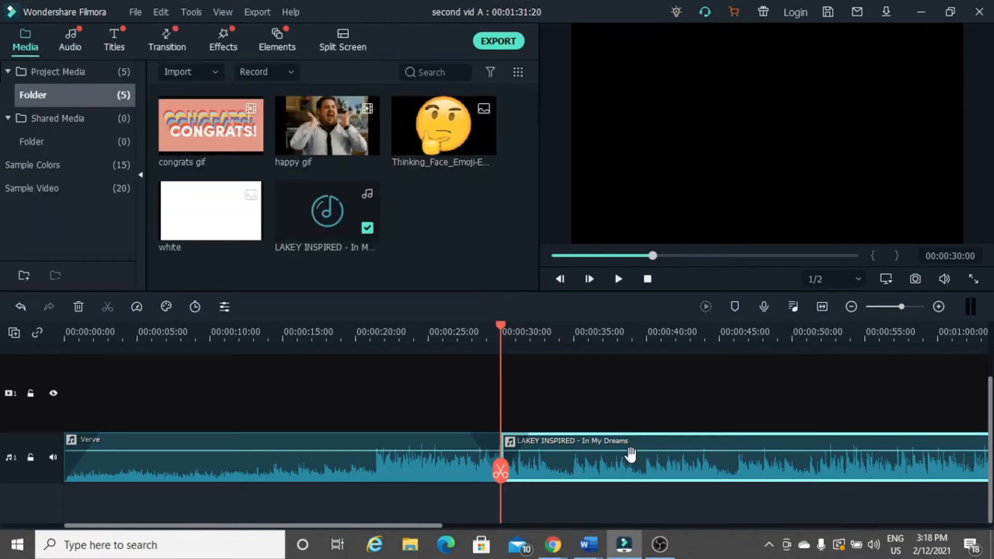
Add a short fade-out to the end of the In My Dreams clip in its audio settings
drag(432, 523, 704, 507)
double_click(698, 471)
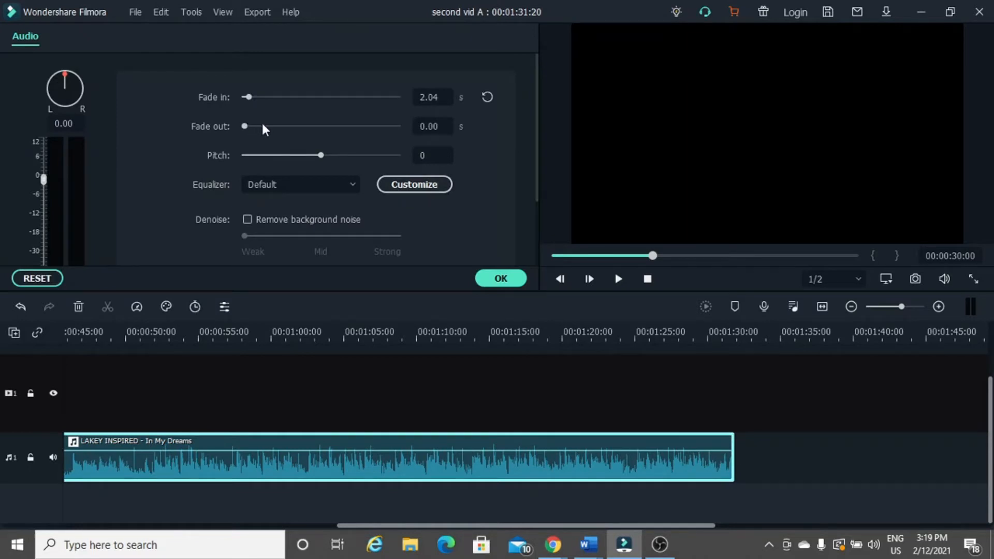
drag(263, 125, 251, 125)
click(501, 279)
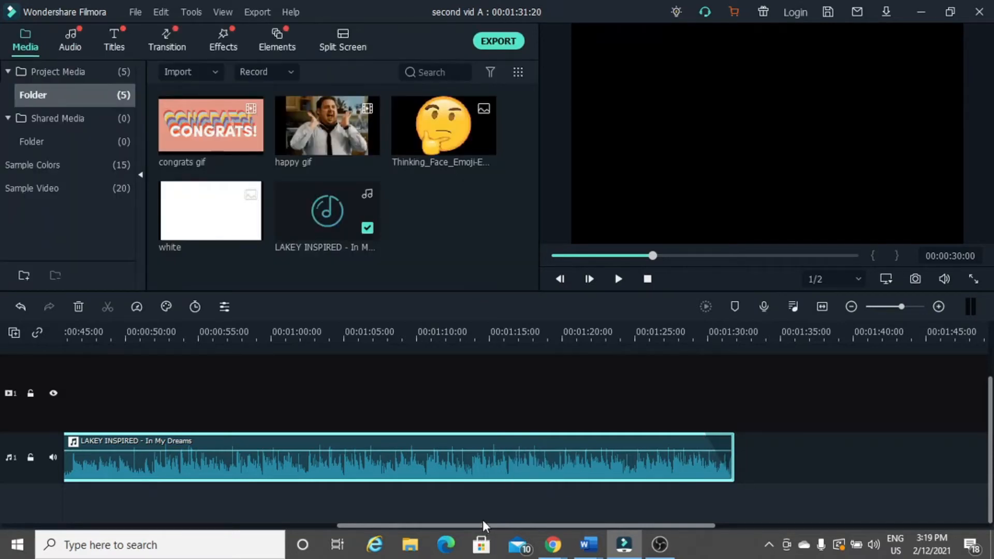
Review the Verve clip's audio settings at the start of the timeline and close them
click(461, 524)
drag(447, 526, 126, 536)
double_click(207, 459)
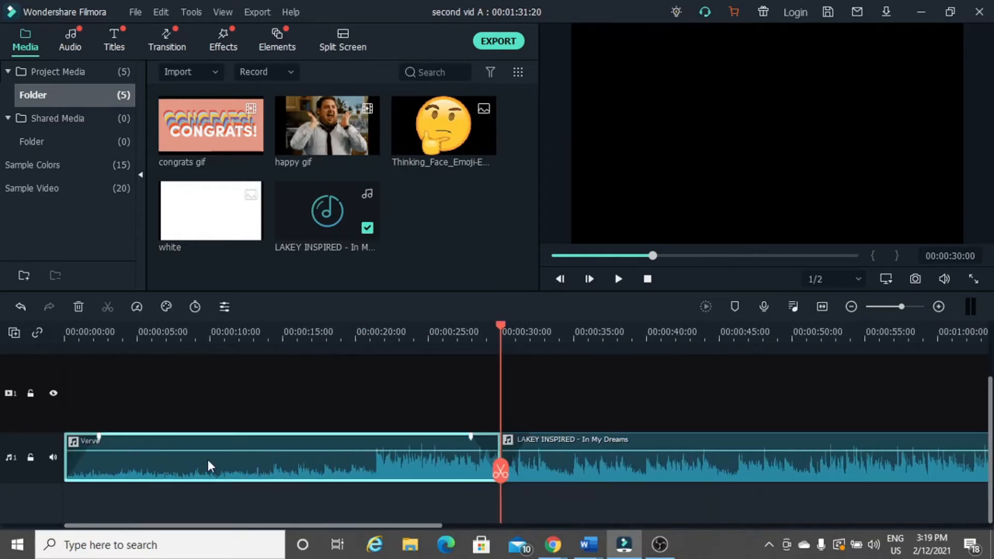
click(489, 279)
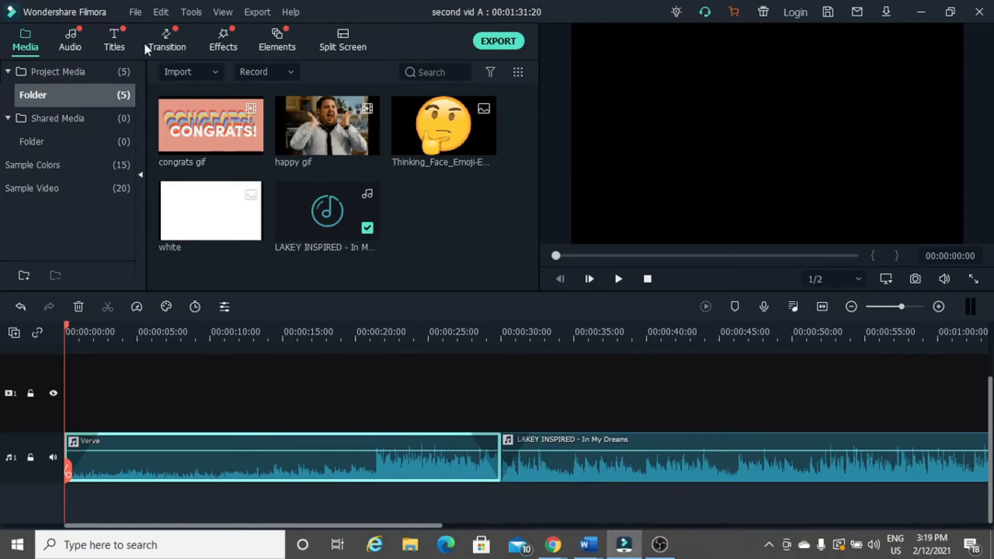
Find the Title 2 preset in the titles library and place it at the start of video track 1
click(118, 38)
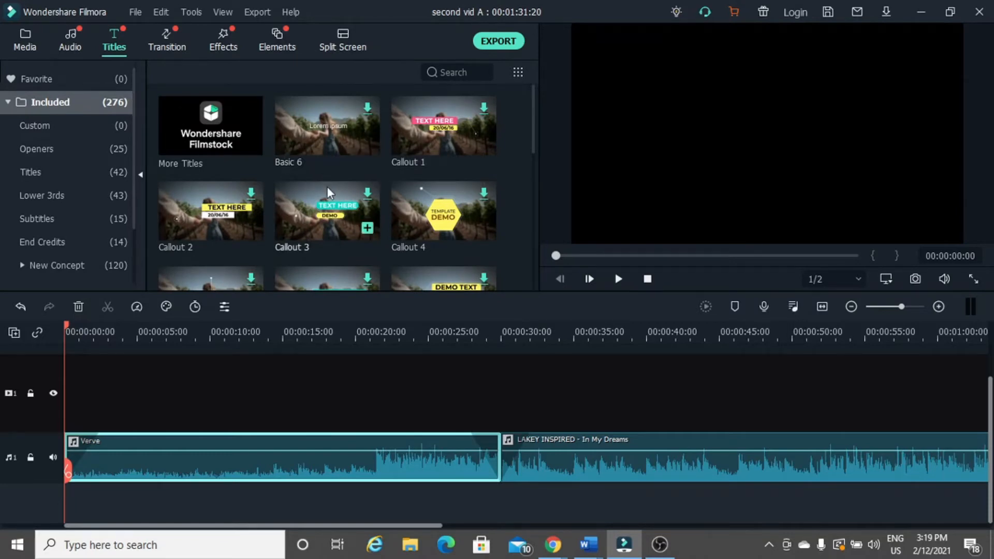
scroll(329, 200, down, 12)
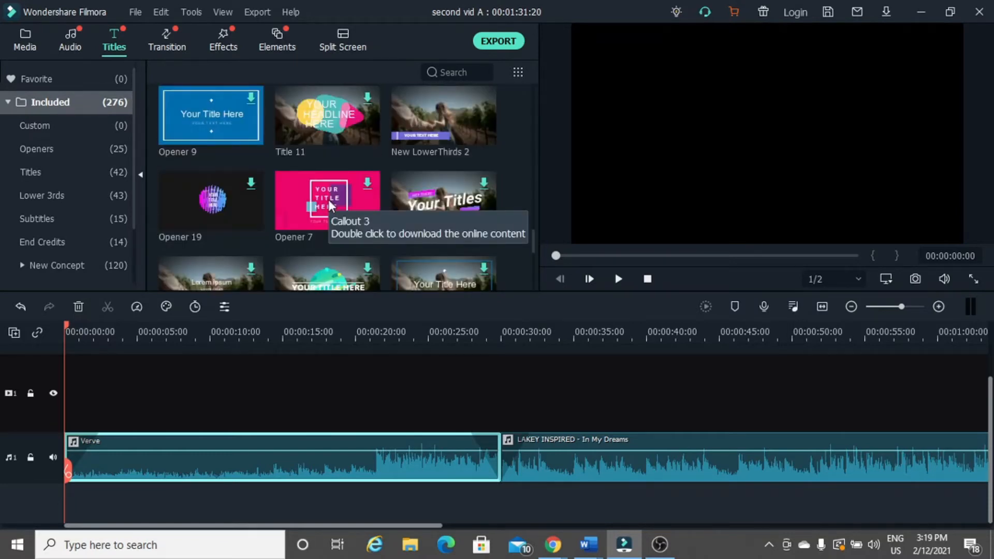
scroll(330, 201, up, 6)
scroll(328, 200, up, 5)
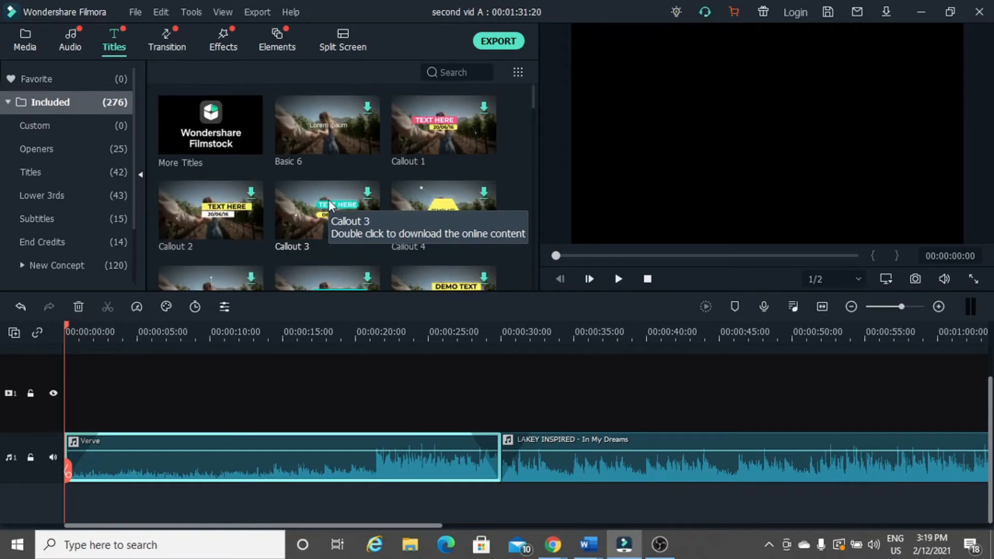
scroll(326, 199, down, 3)
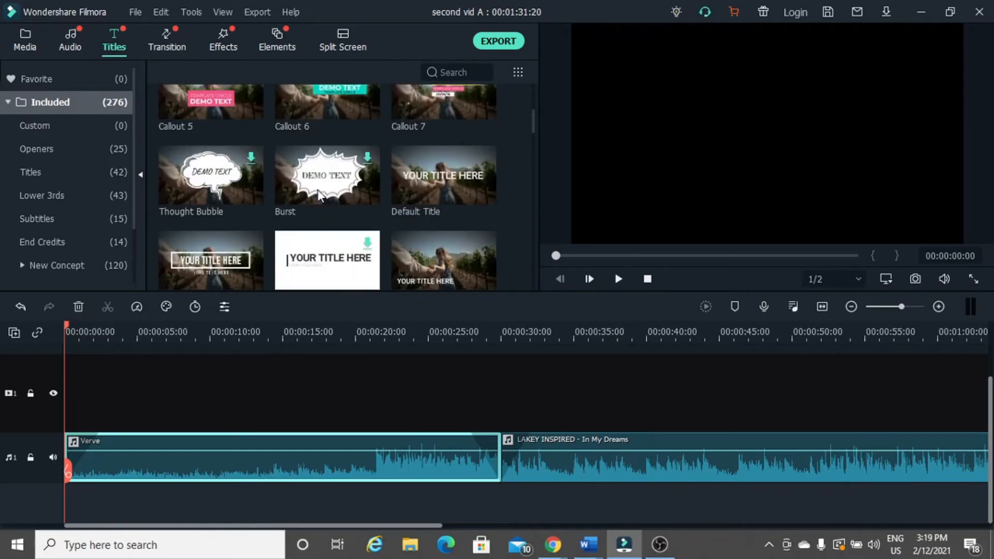
scroll(319, 195, down, 3)
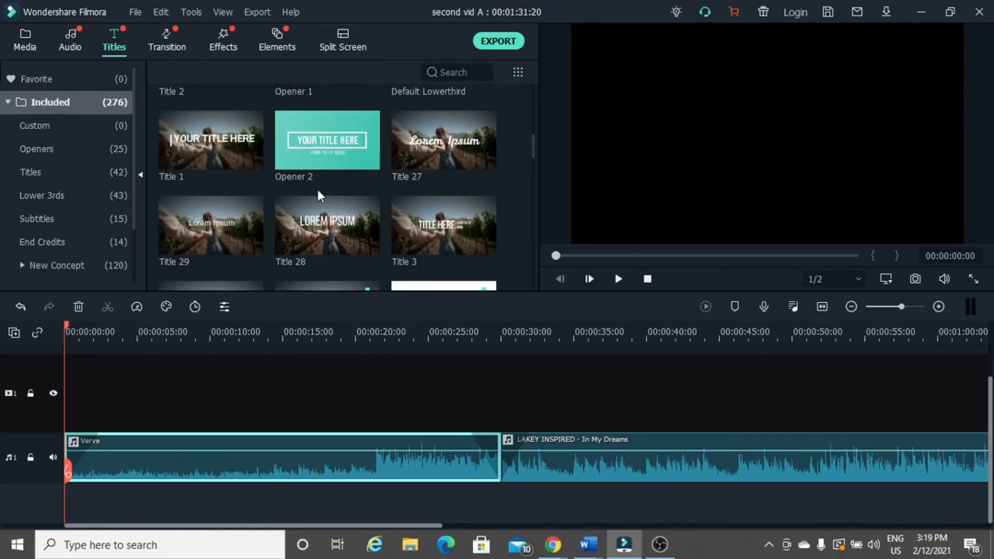
scroll(318, 193, up, 3)
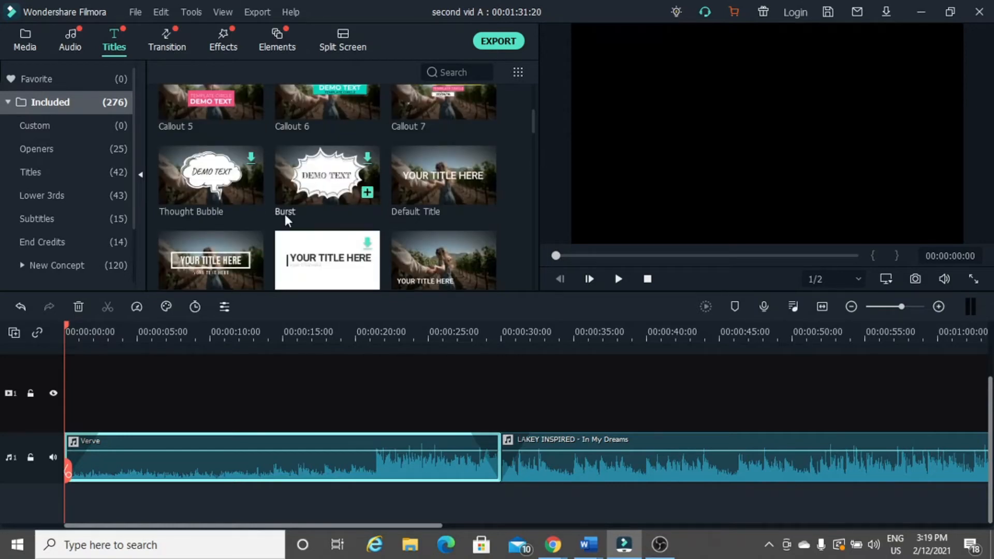
click(245, 263)
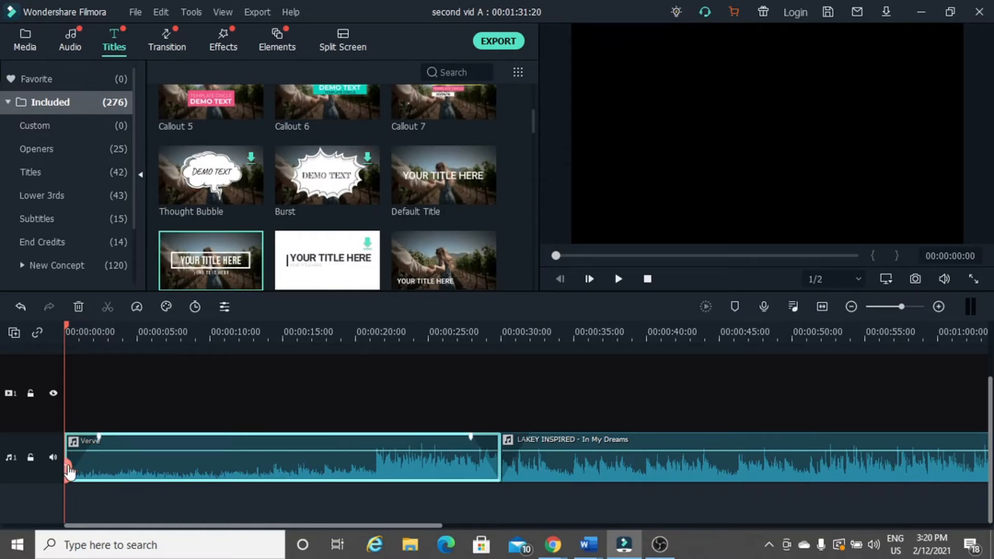
drag(69, 471, 49, 405)
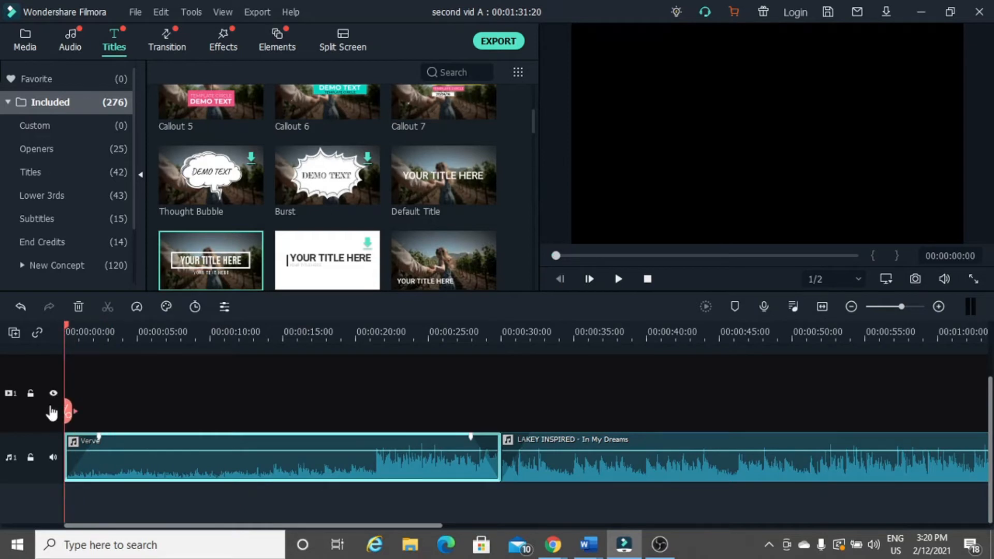
mouse_move(224, 272)
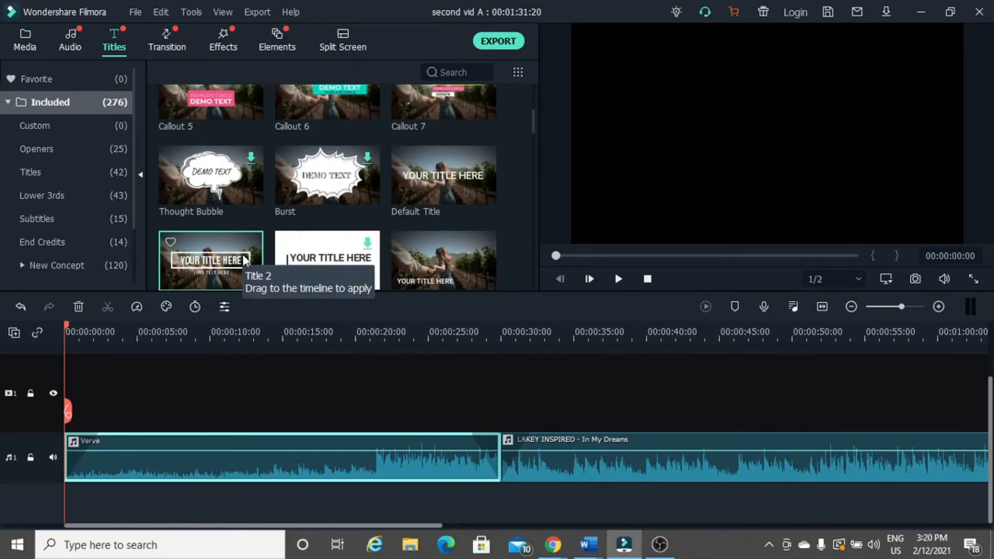
drag(245, 260, 67, 394)
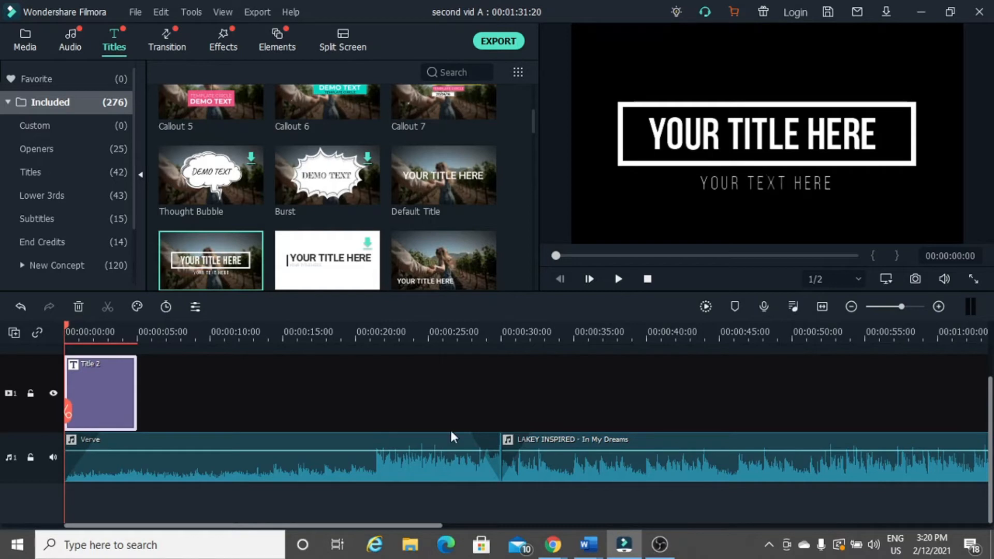
Open the Title 2 clip for editing and delete its placeholder subtitle "YOUR TEXT HERE"
click(370, 471)
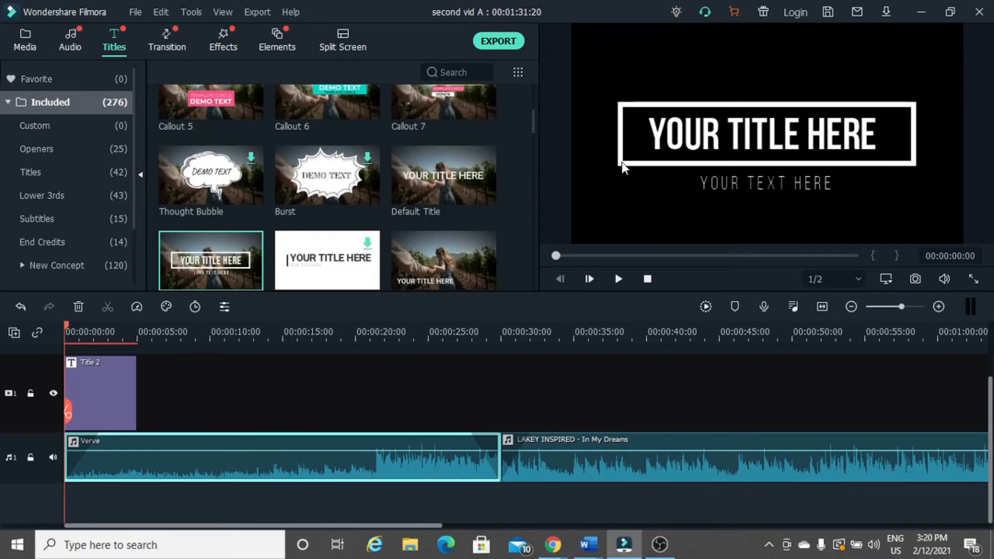
click(104, 393)
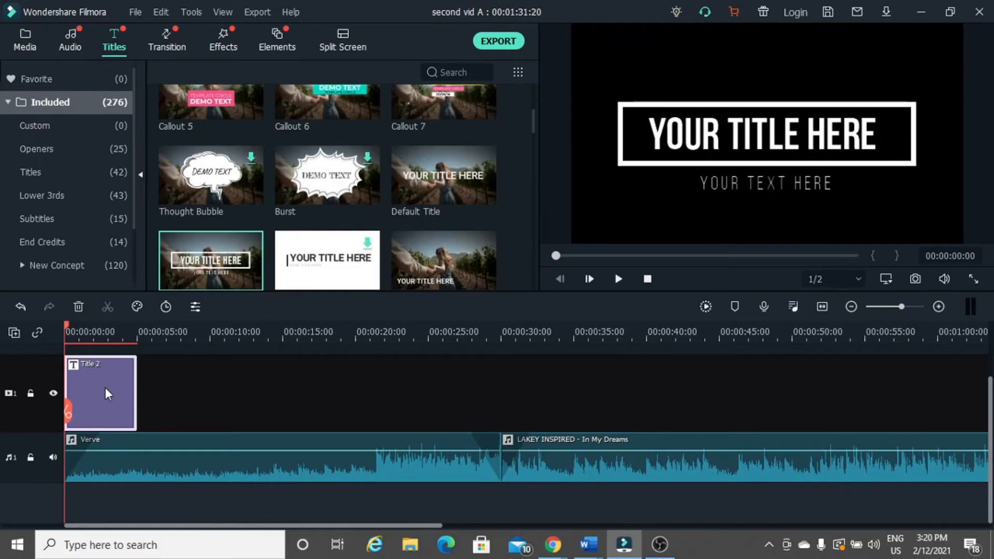
double_click(105, 389)
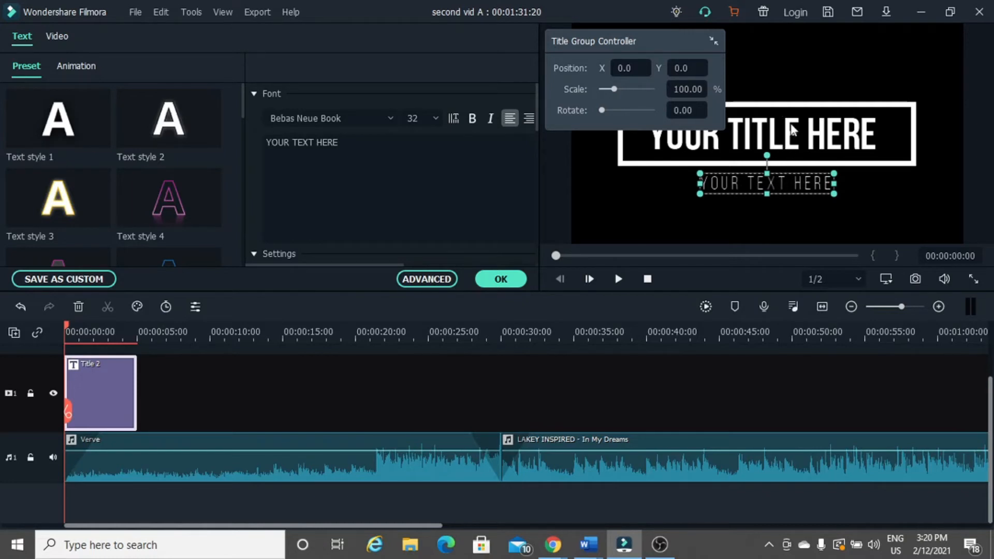
click(416, 140)
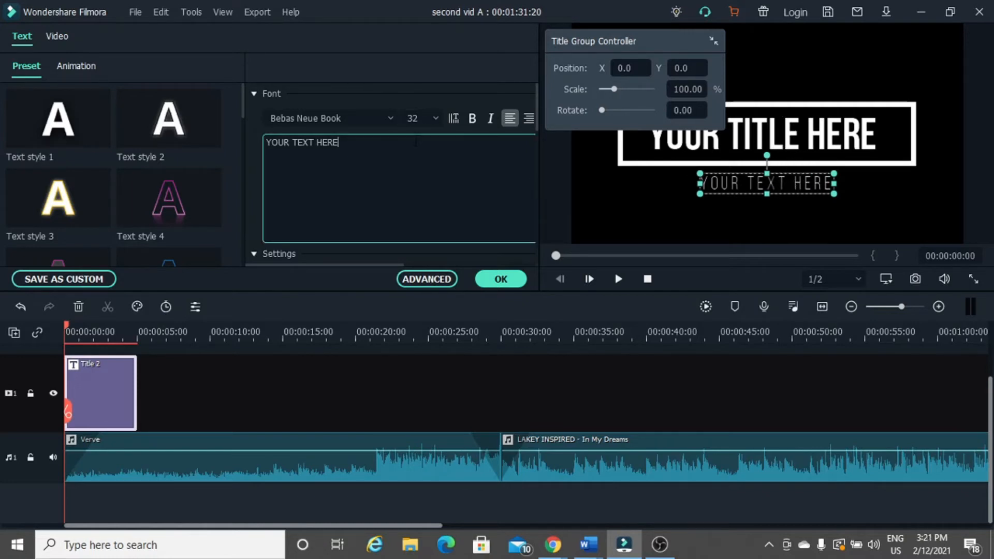
key(BackSpace)
key(BackSpace)
key(BackSpace)
key(BackSpace)
key(BackSpace)
key(BackSpace)
key(BackSpace)
key(BackSpace)
key(BackSpace)
key(BackSpace)
key(BackSpace)
key(BackSpace)
key(BackSpace)
key(BackSpace)
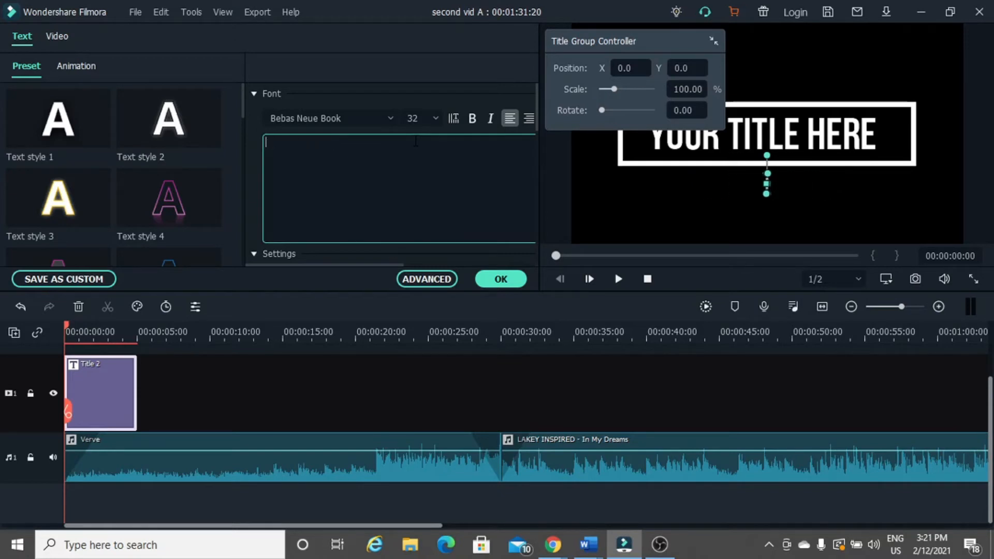
Replace the main title's placeholder text with "How to CREATE A VIDEO"
click(841, 132)
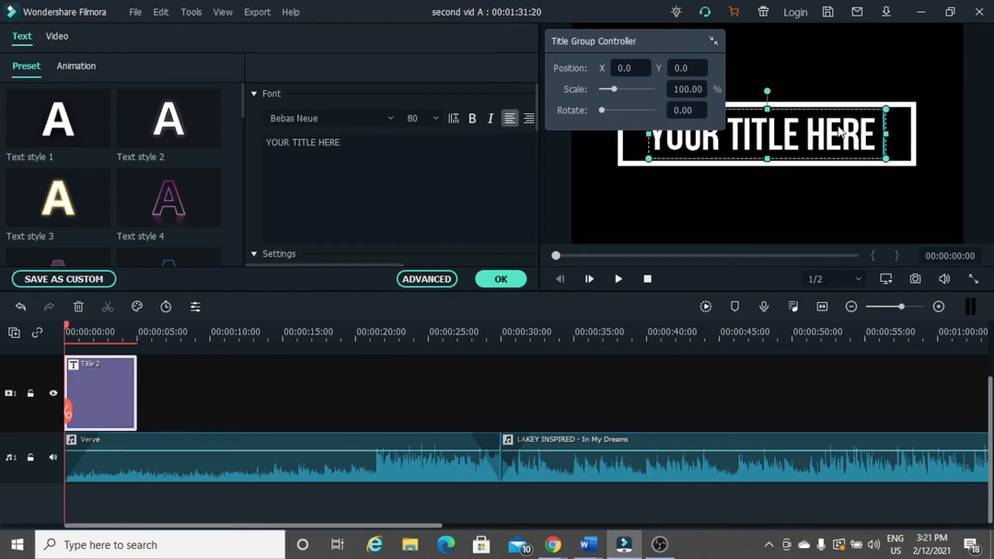
click(384, 160)
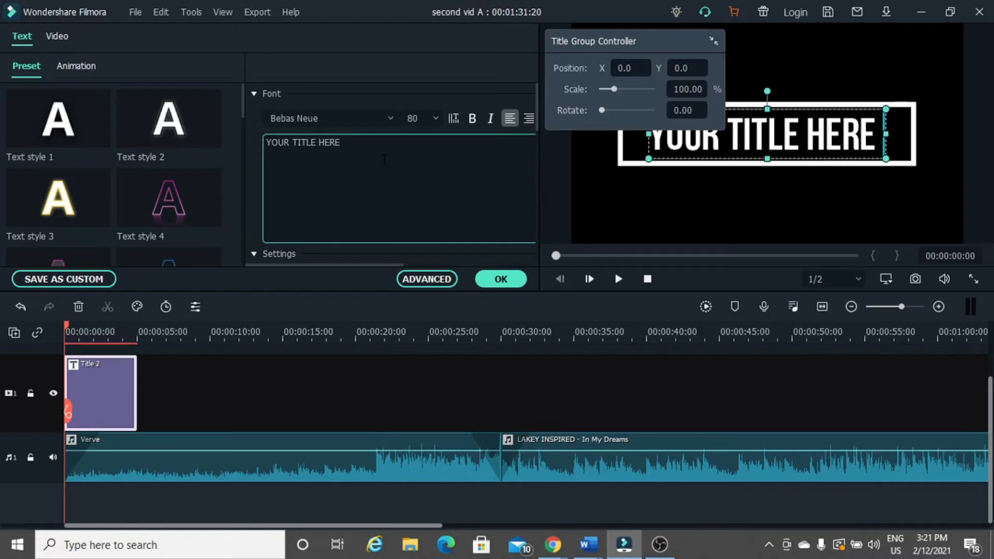
key(BackSpace)
key(BackSpace)
key(BackSpace)
key(BackSpace)
key(BackSpace)
key(BackSpace)
key(BackSpace)
key(BackSpace)
key(BackSpace)
key(BackSpace)
key(BackSpace)
key(BackSpace)
key(BackSpace)
key(BackSpace)
key(BackSpace)
text(H)
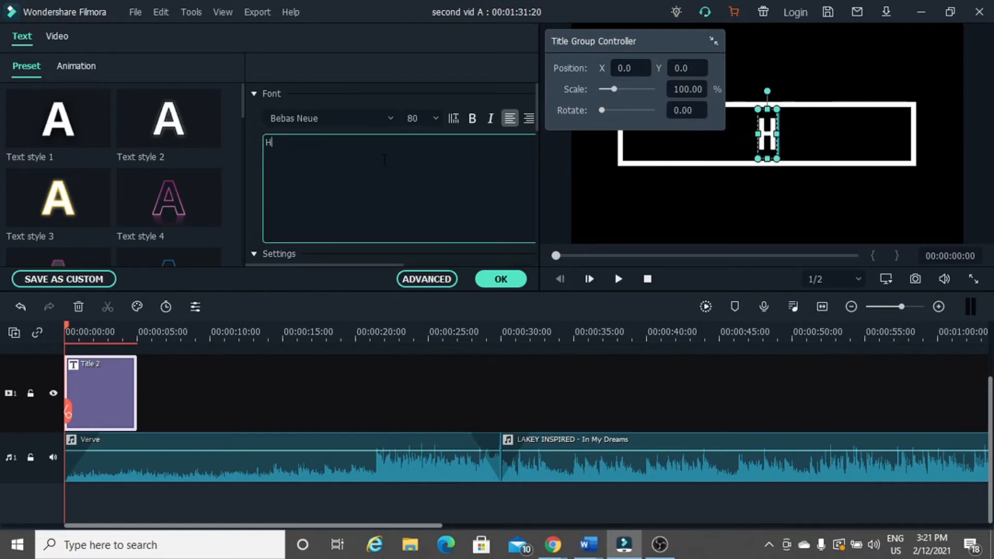
text(ow to)
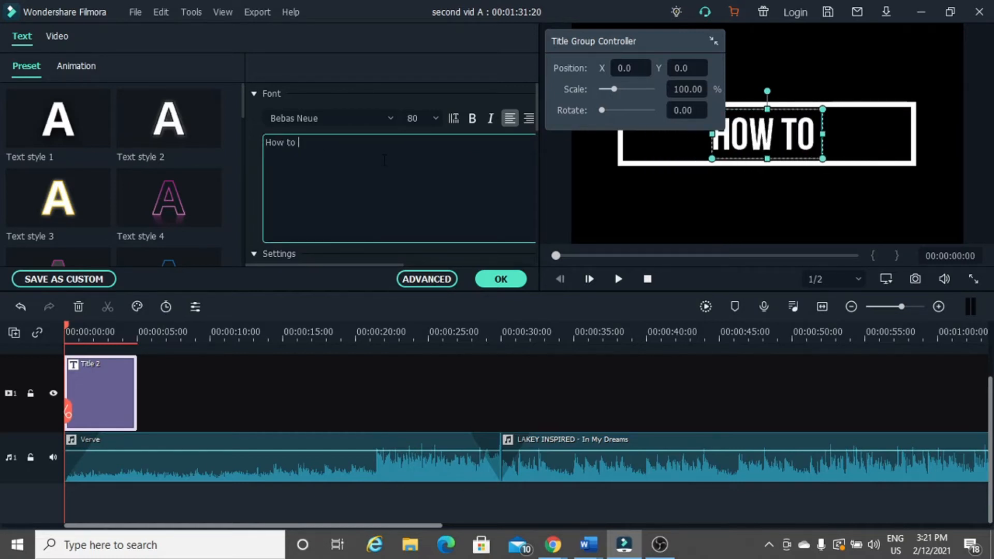
text( CREATE )
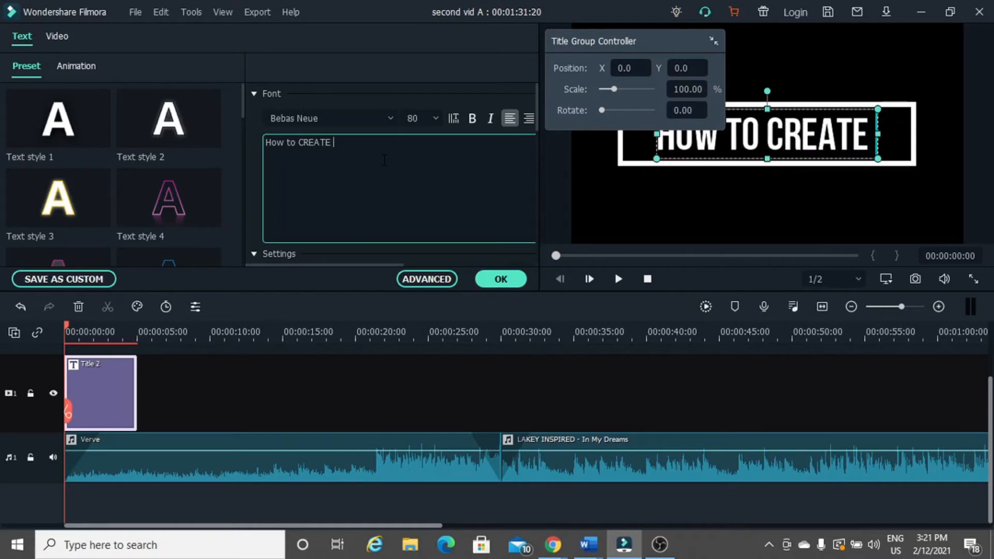
text(A VIDEO)
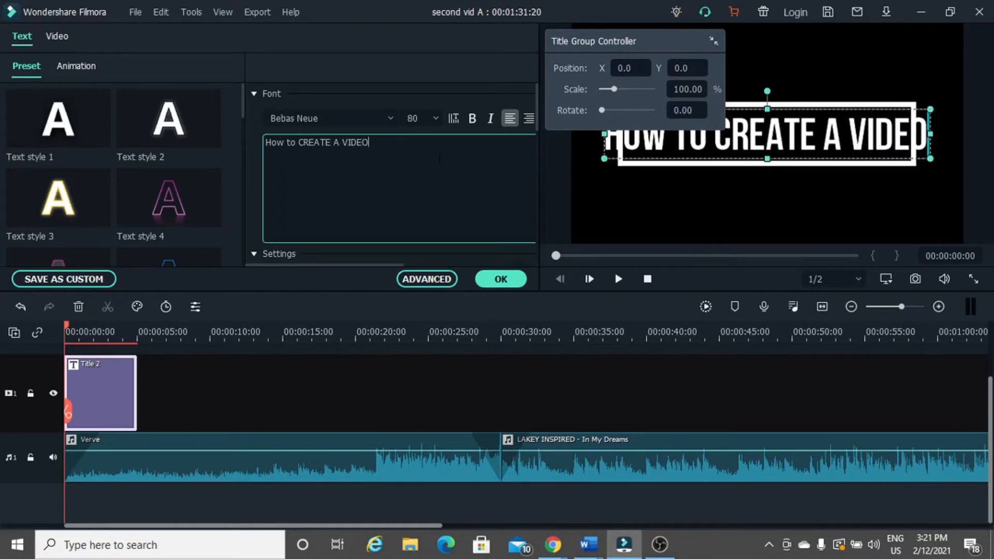
Set the main title's font size to 68 and collapse the Title Group Controller over the preview
click(437, 118)
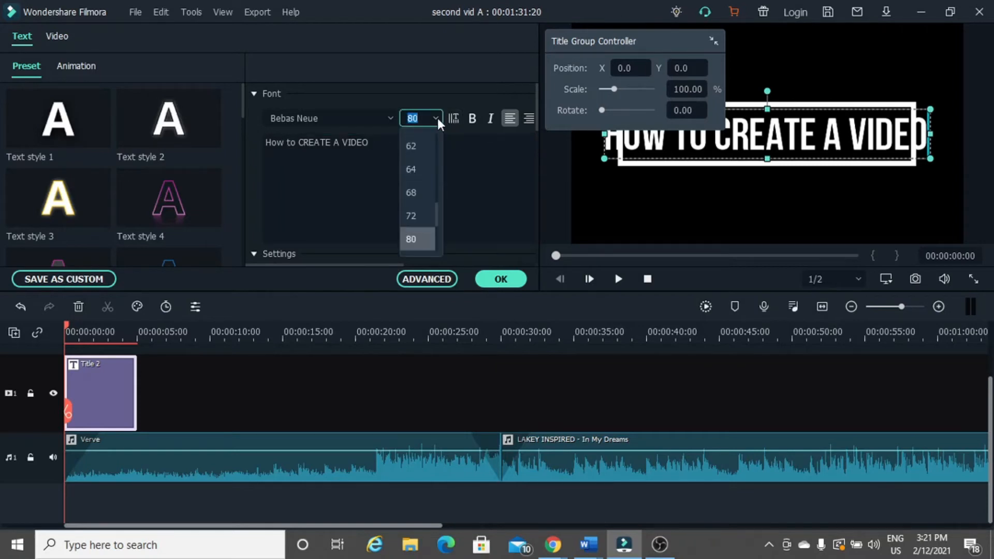
click(423, 192)
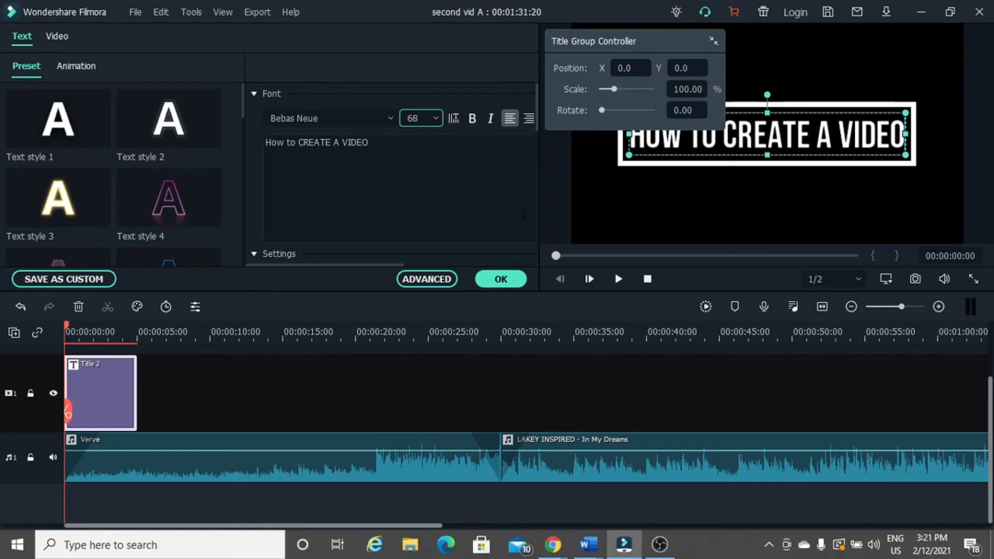
click(713, 41)
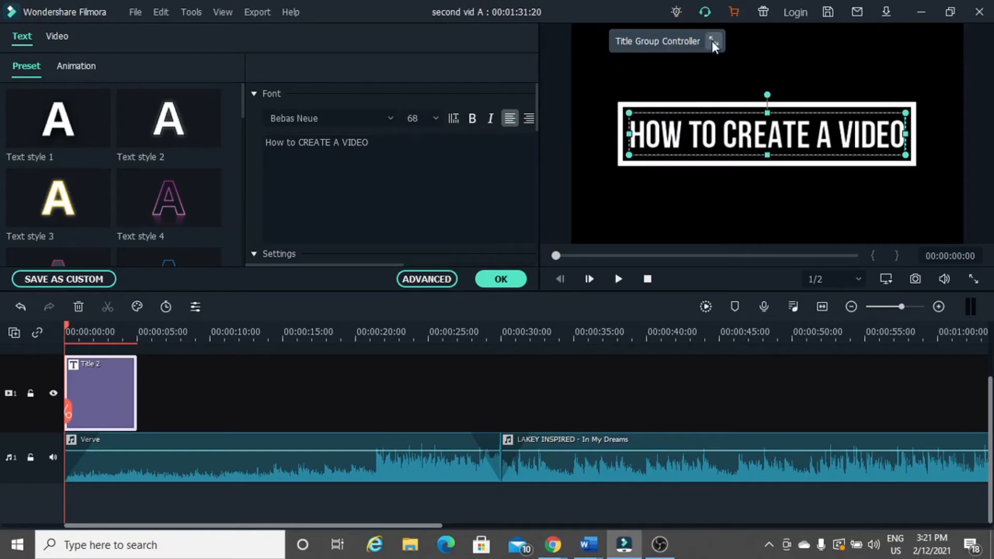
Browse the text style presets and apply Text style 4 to the "How to CREATE A VIDEO" title
scroll(394, 194, down, 1)
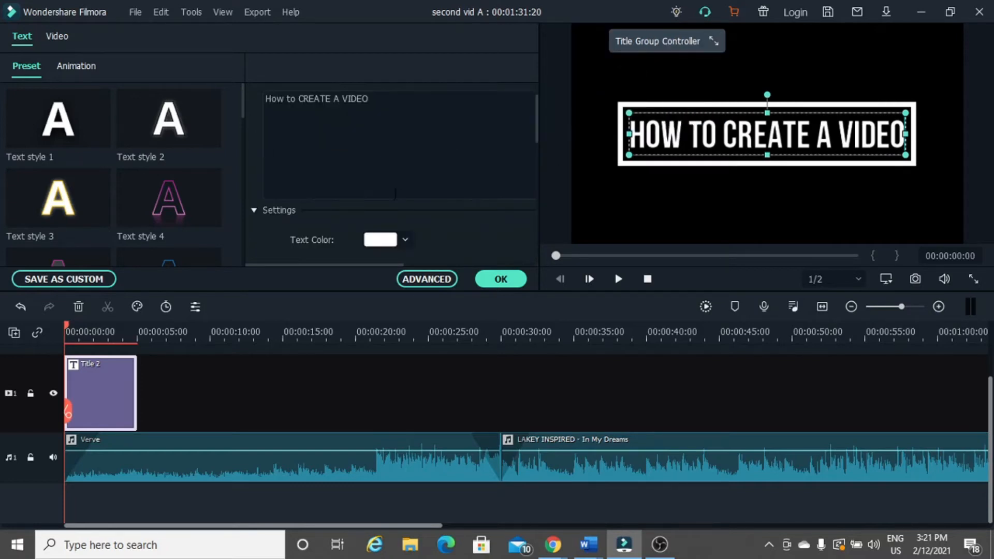
scroll(173, 178, down, 9)
scroll(174, 181, down, 1)
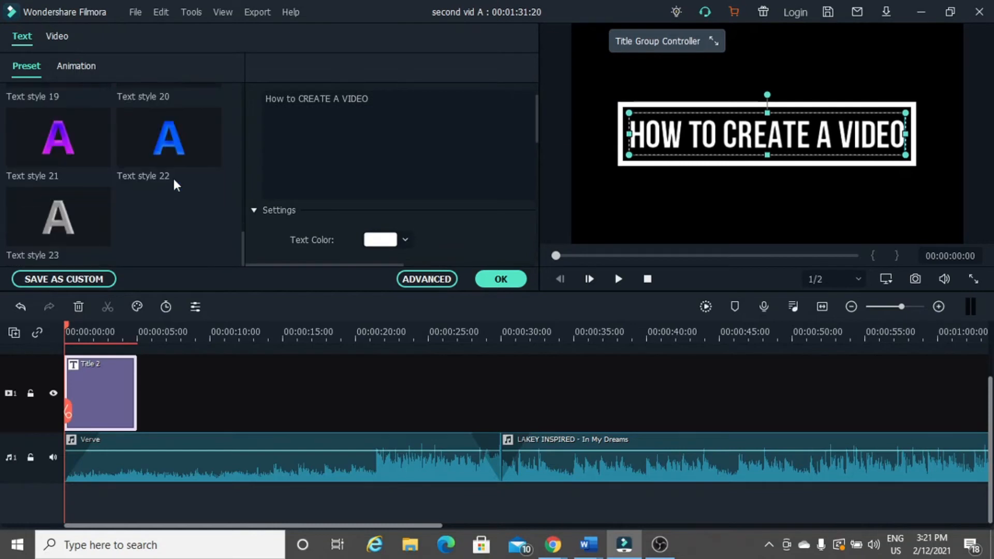
scroll(174, 182, up, 10)
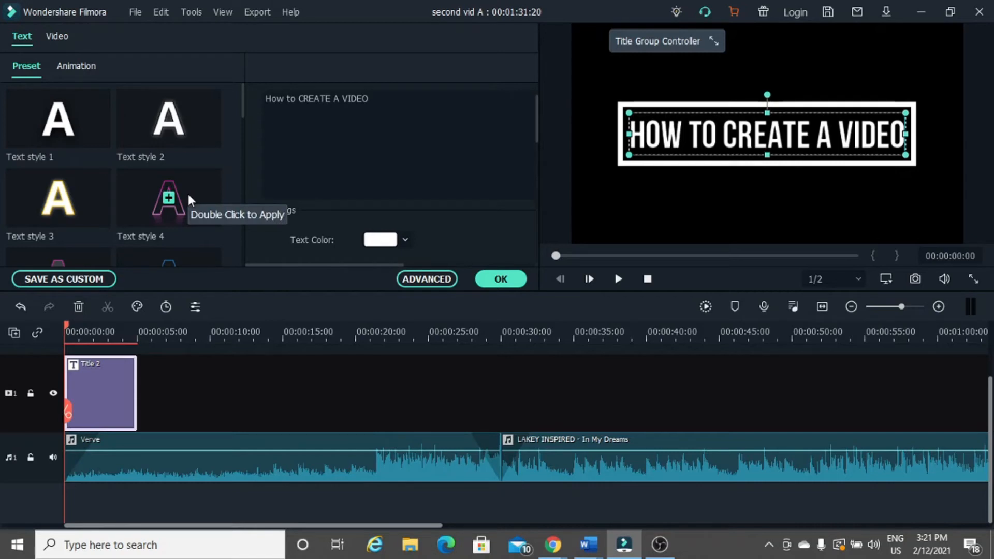
scroll(188, 200, down, 3)
scroll(189, 200, up, 3)
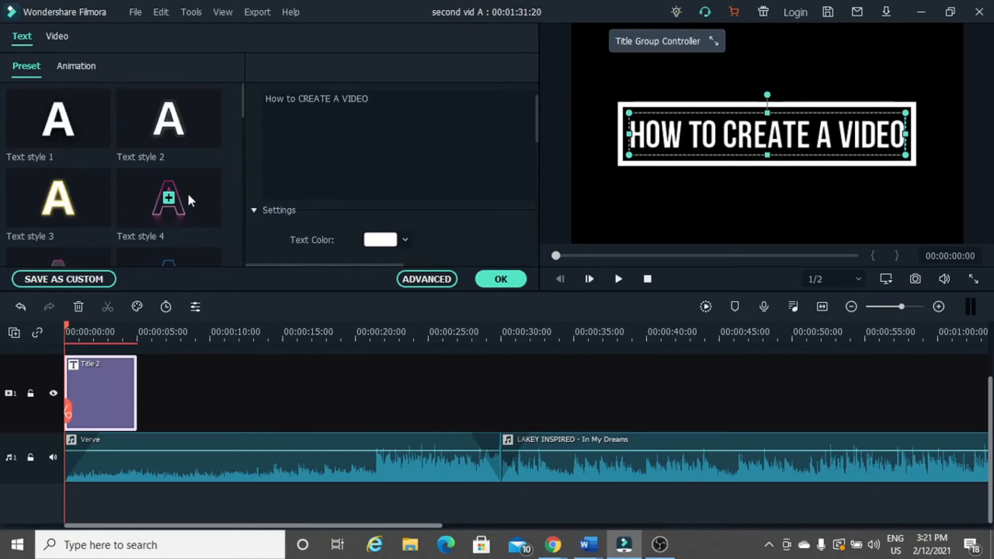
scroll(189, 200, down, 10)
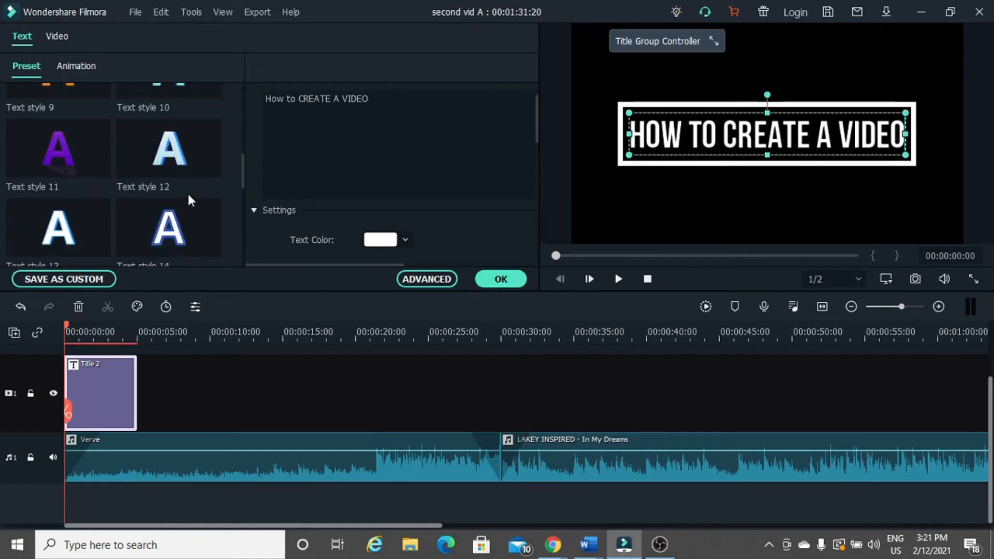
scroll(188, 199, up, 9)
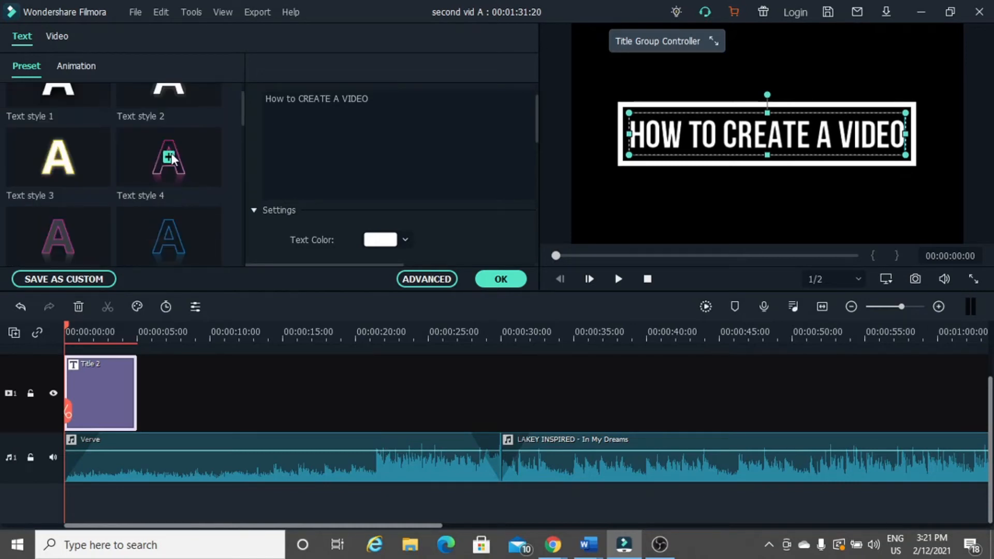
double_click(171, 154)
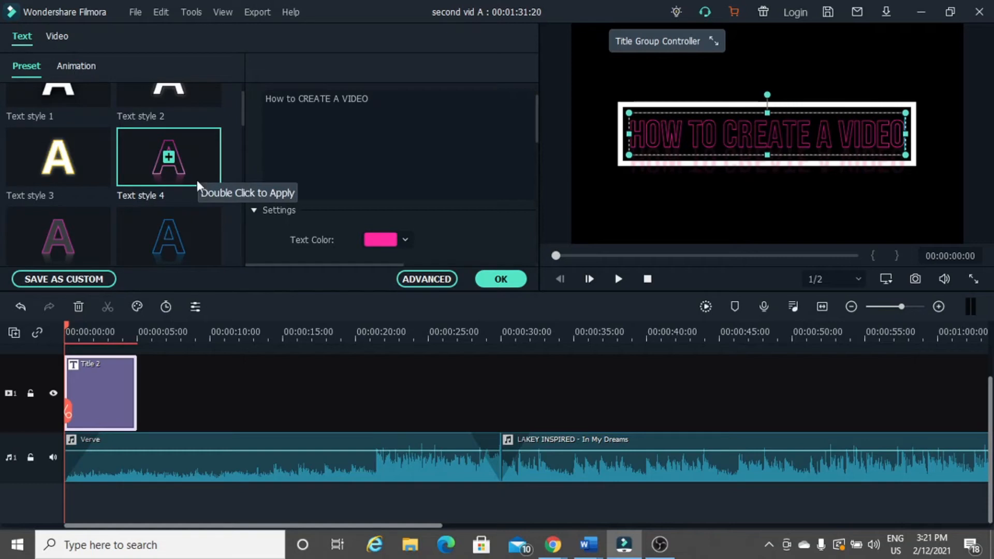
Open the advanced text editor for the title and go through the text fill, border and shadow settings
scroll(361, 227, down, 3)
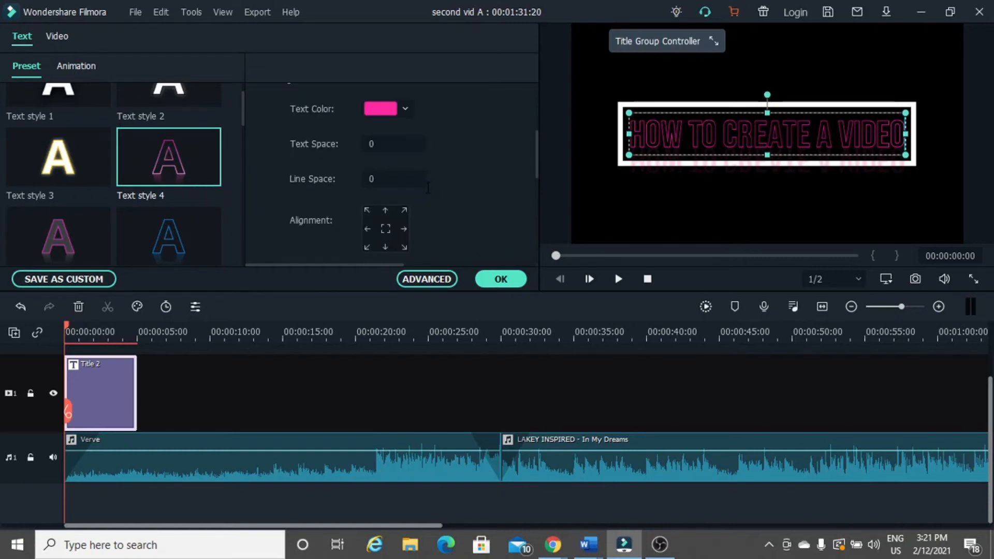
click(427, 279)
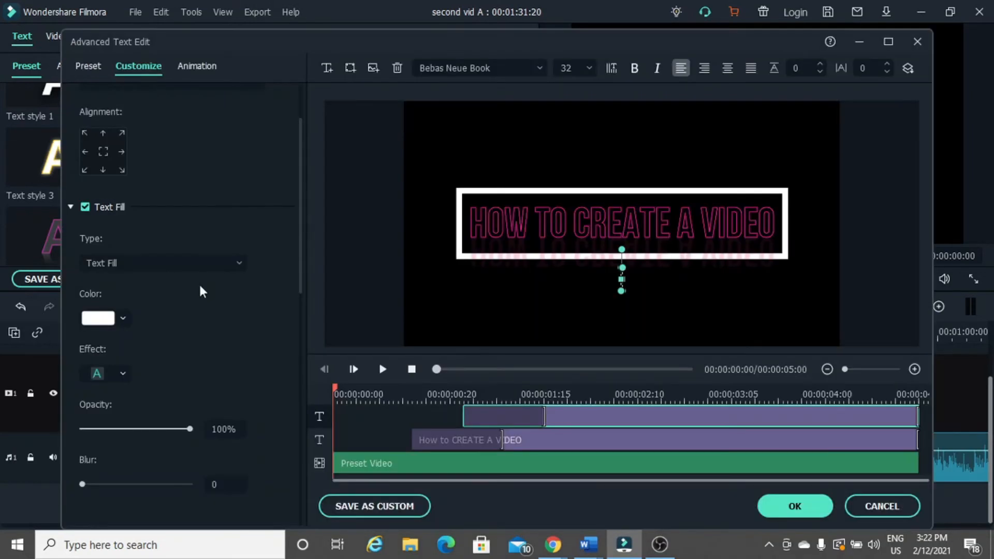
scroll(200, 286, up, 2)
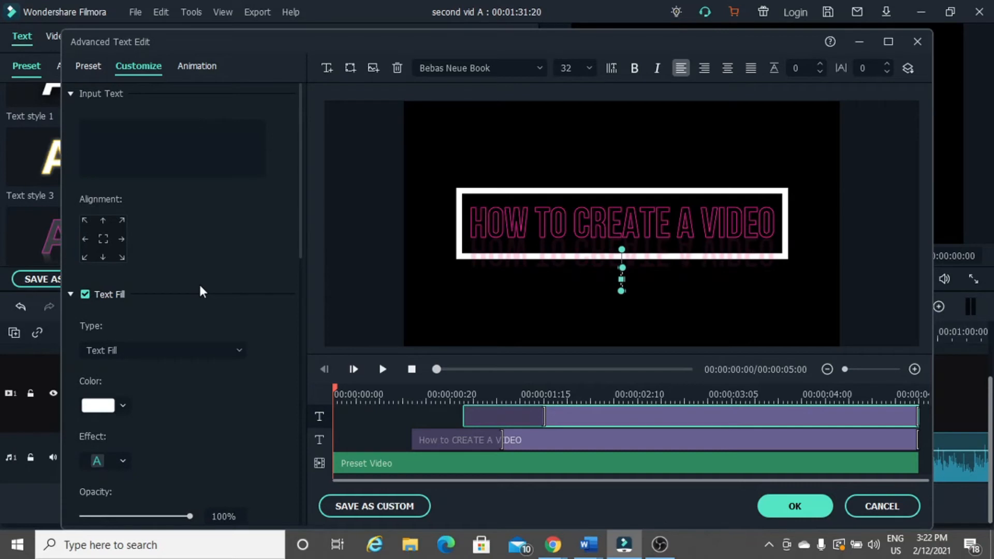
scroll(200, 288, down, 3)
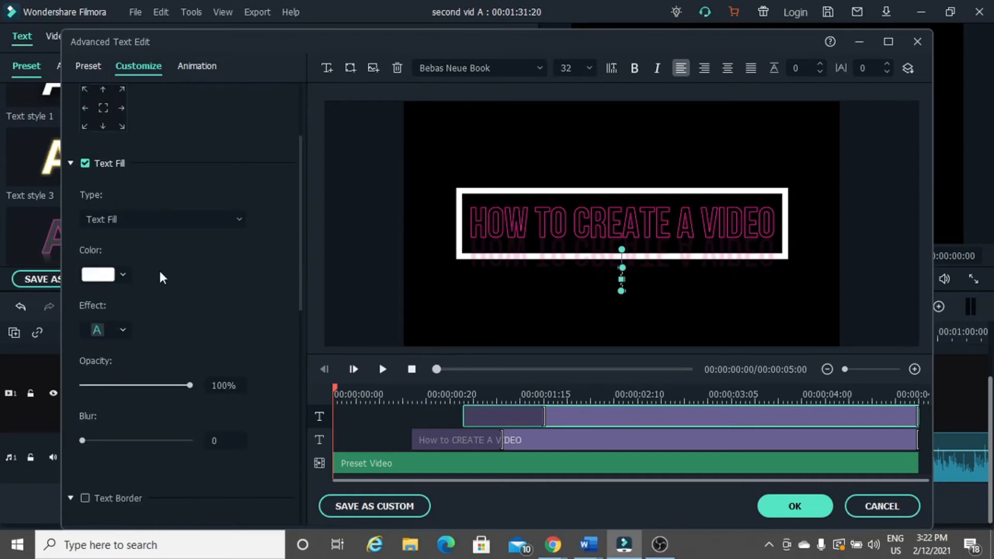
scroll(160, 275, down, 7)
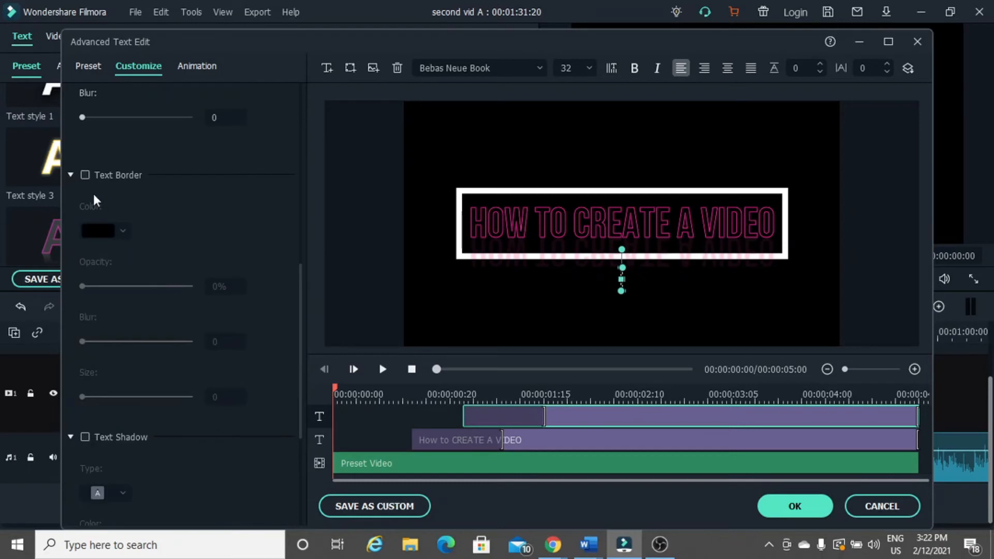
scroll(154, 217, down, 5)
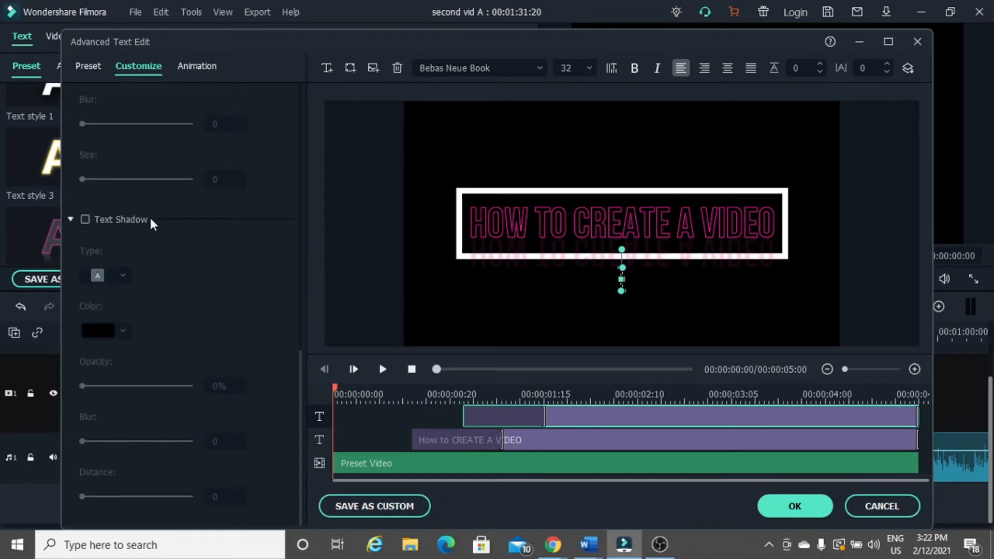
Select the main title text and set its text fill to light blue with a blur of 20
click(533, 233)
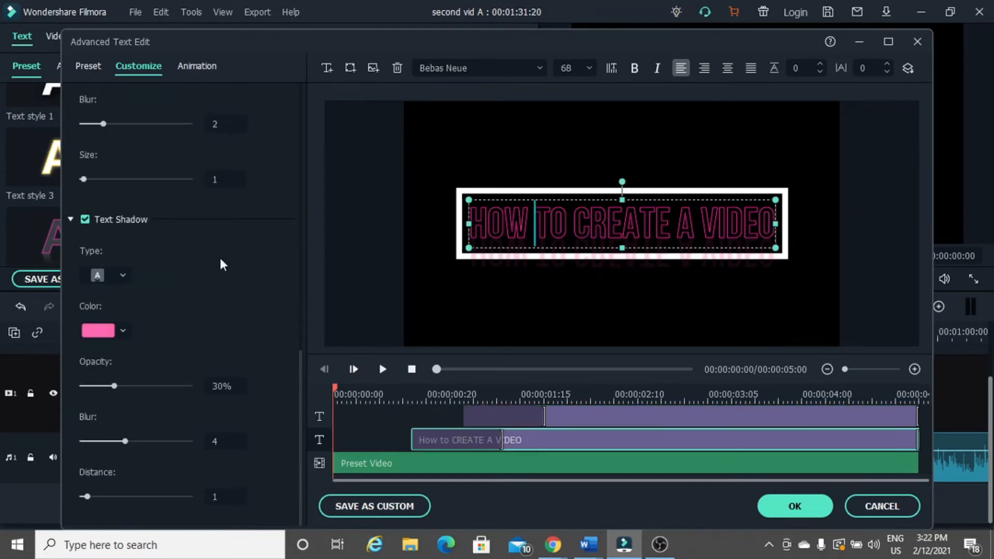
scroll(243, 280, up, 12)
scroll(269, 297, down, 3)
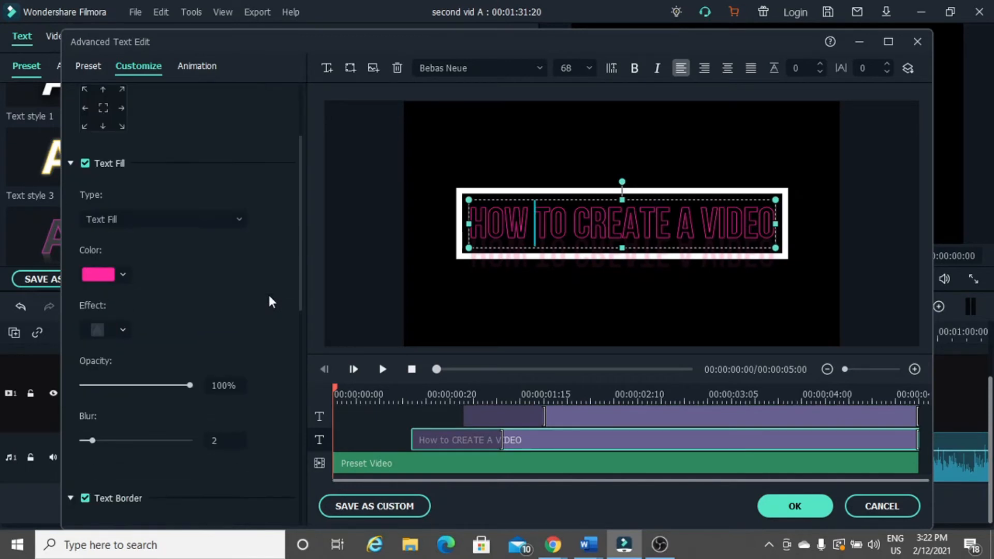
click(123, 275)
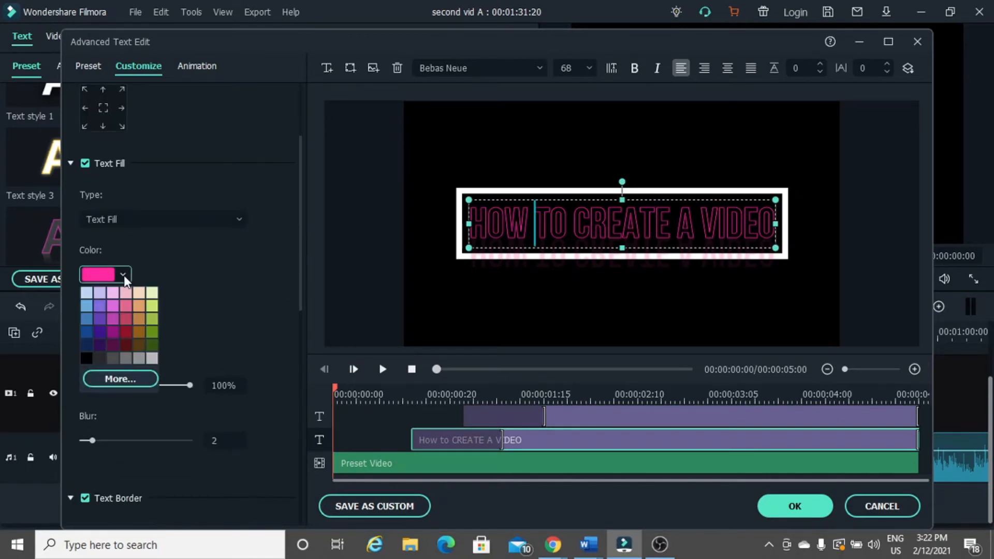
click(81, 295)
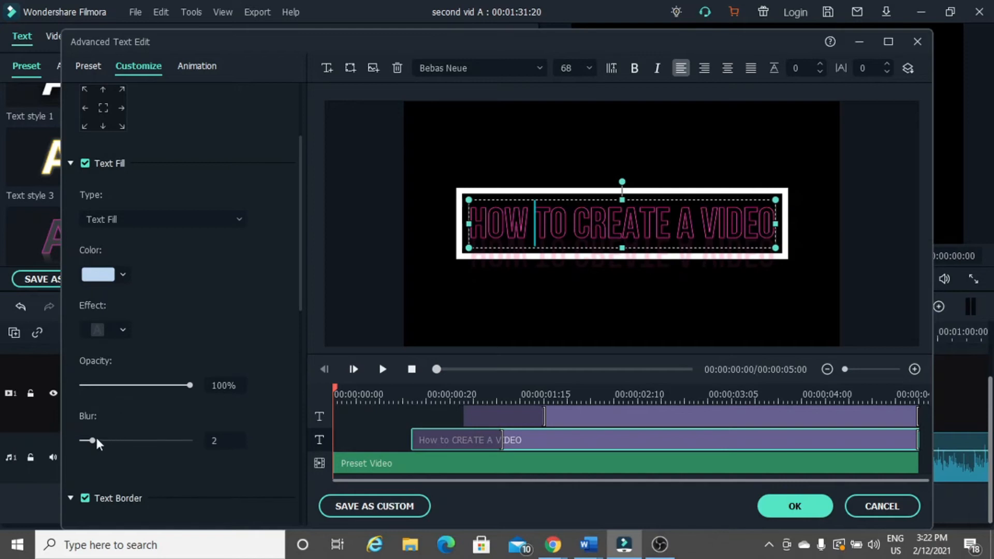
drag(97, 439, 213, 455)
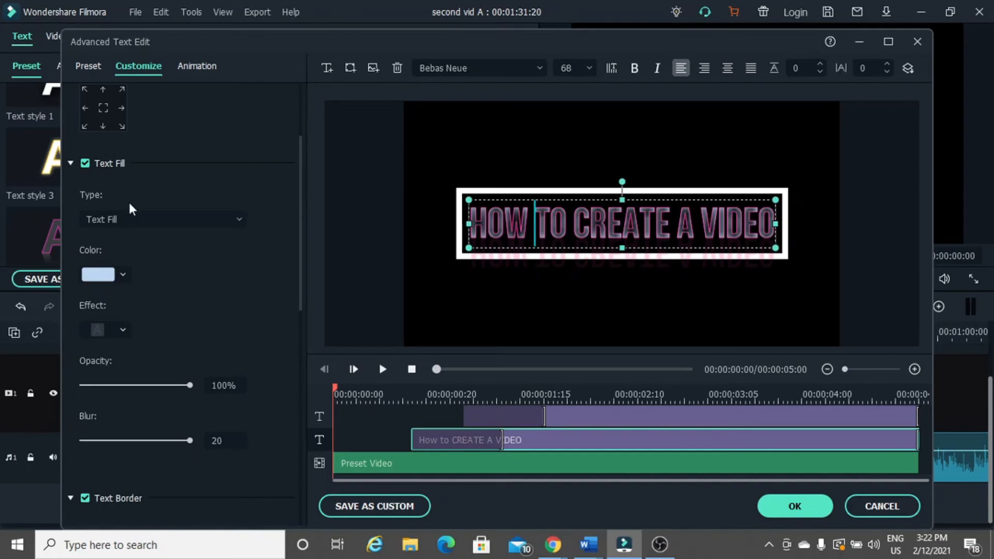
Try yellow-green, gray and dark purple as the main title's text fill color
click(122, 274)
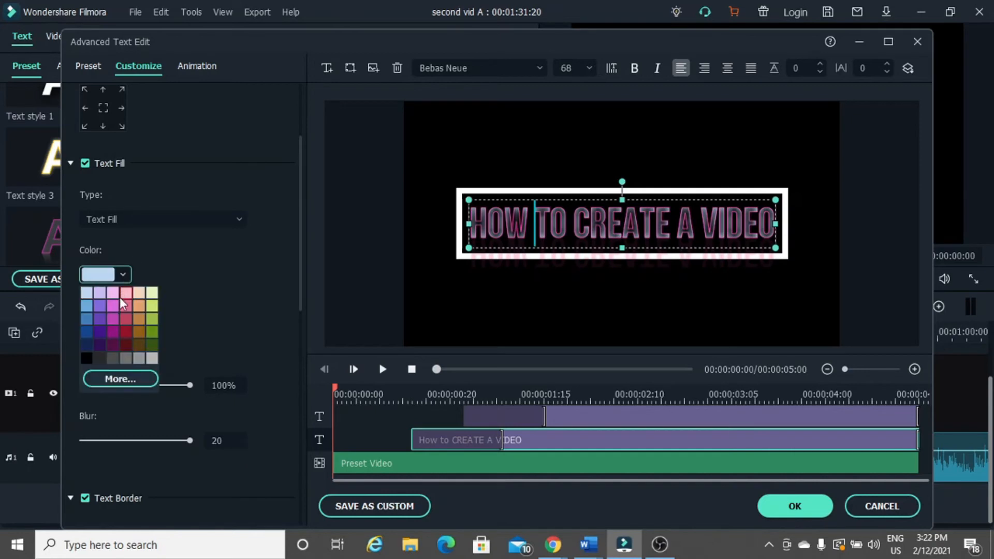
click(152, 307)
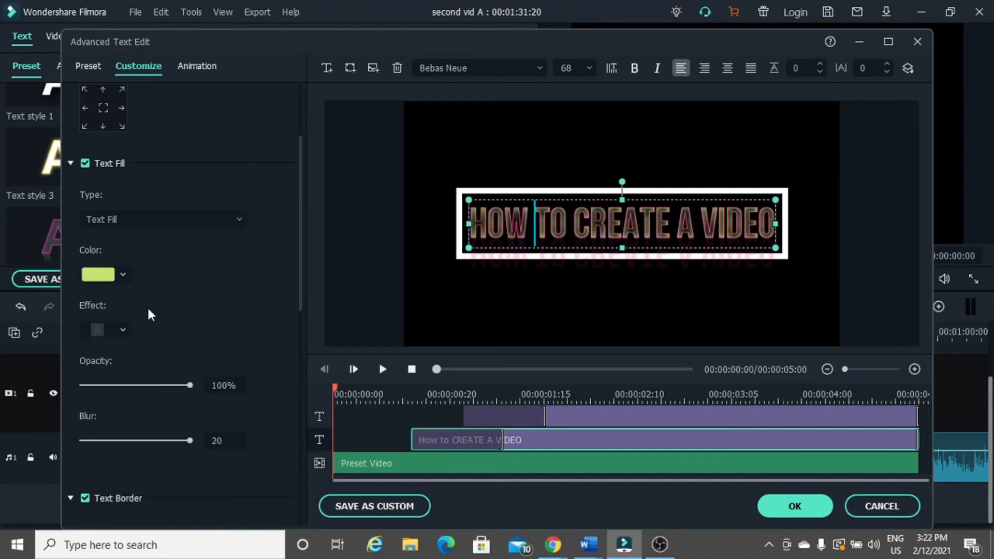
click(124, 280)
click(138, 360)
click(122, 275)
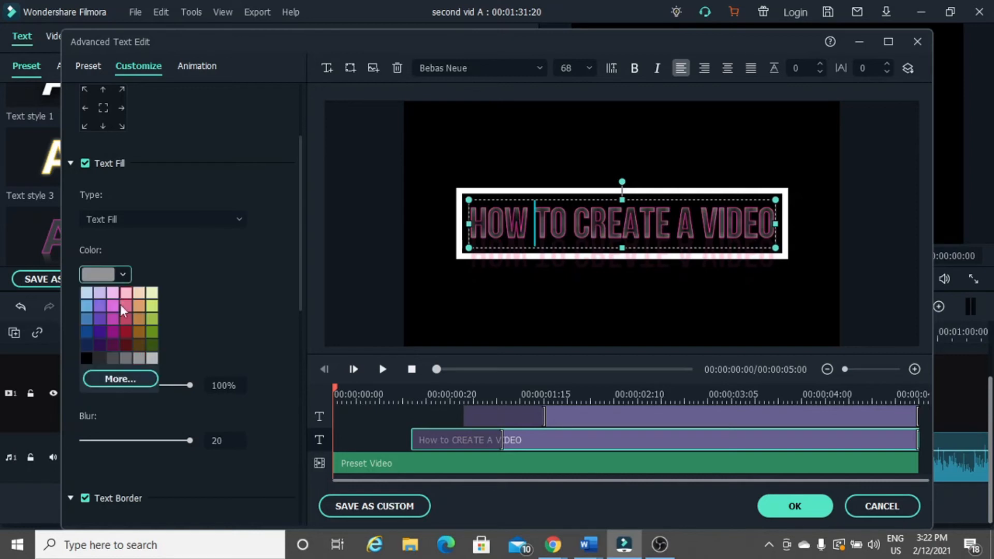
click(100, 336)
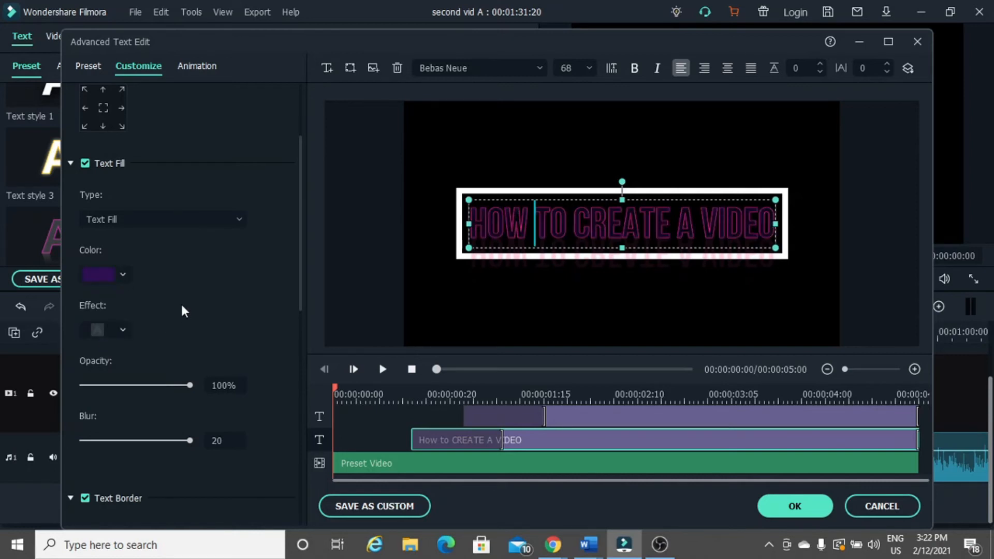
Set the main title's text fill color to the brighter purple and review the remaining border and shadow settings
click(128, 277)
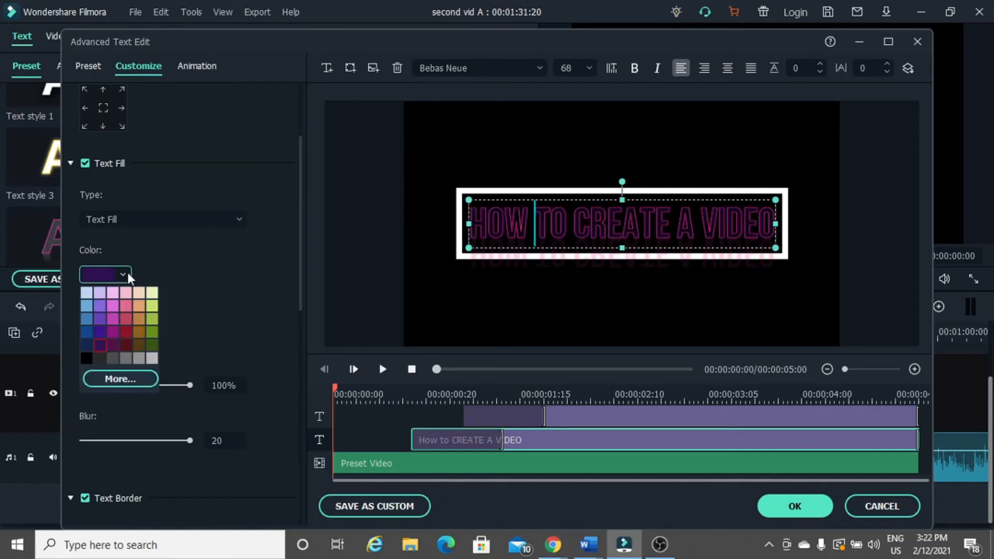
click(101, 327)
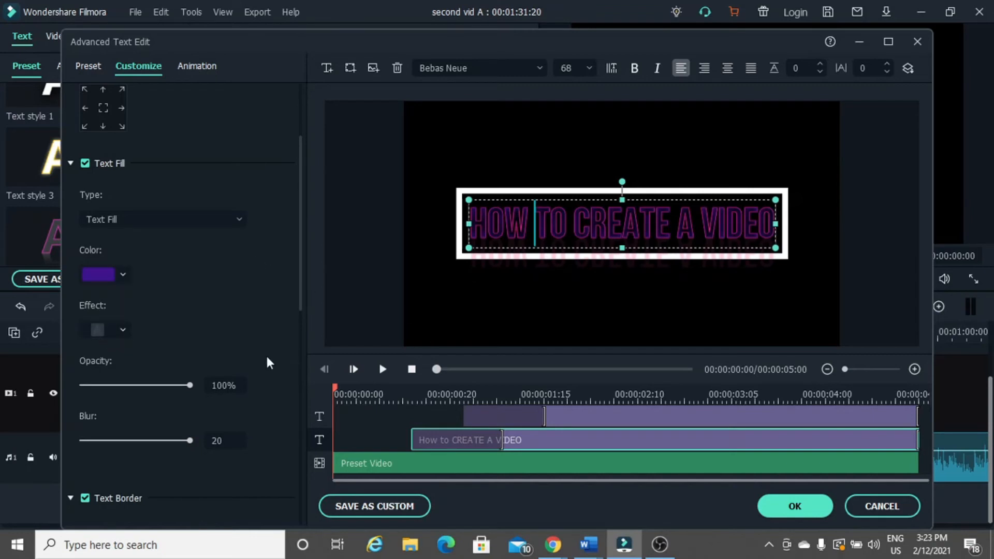
scroll(267, 357, down, 10)
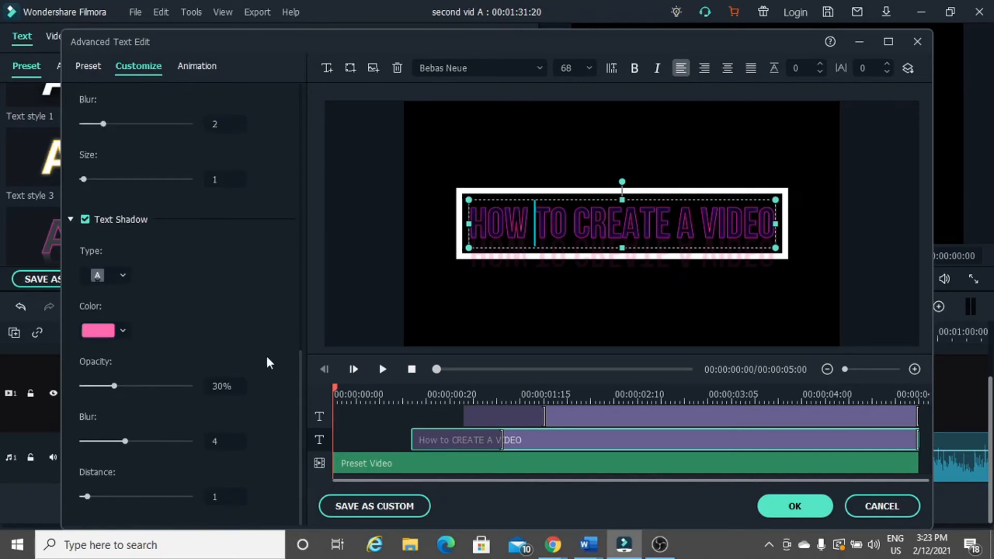
scroll(266, 356, up, 10)
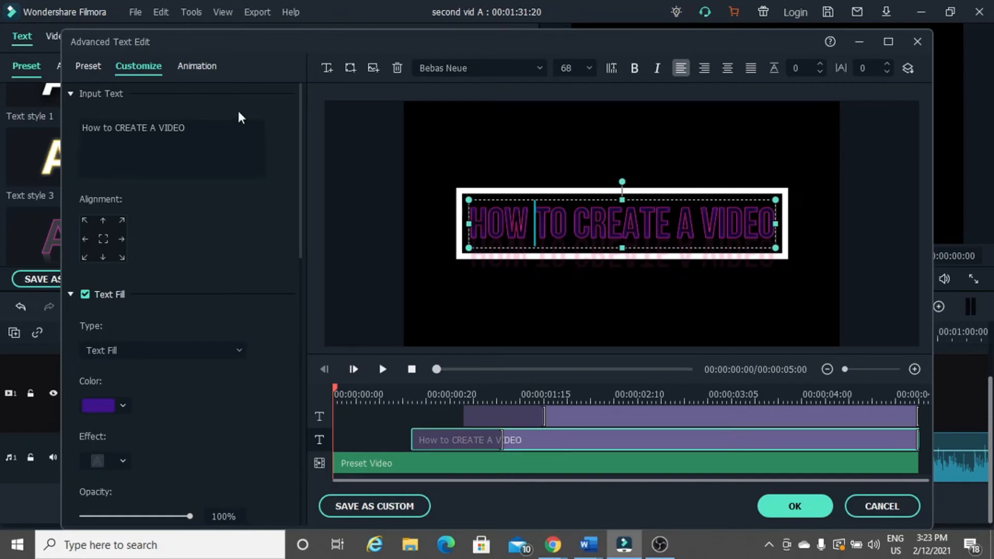
Apply the Type Writer animation to the main title and accept the advanced text edits
click(196, 67)
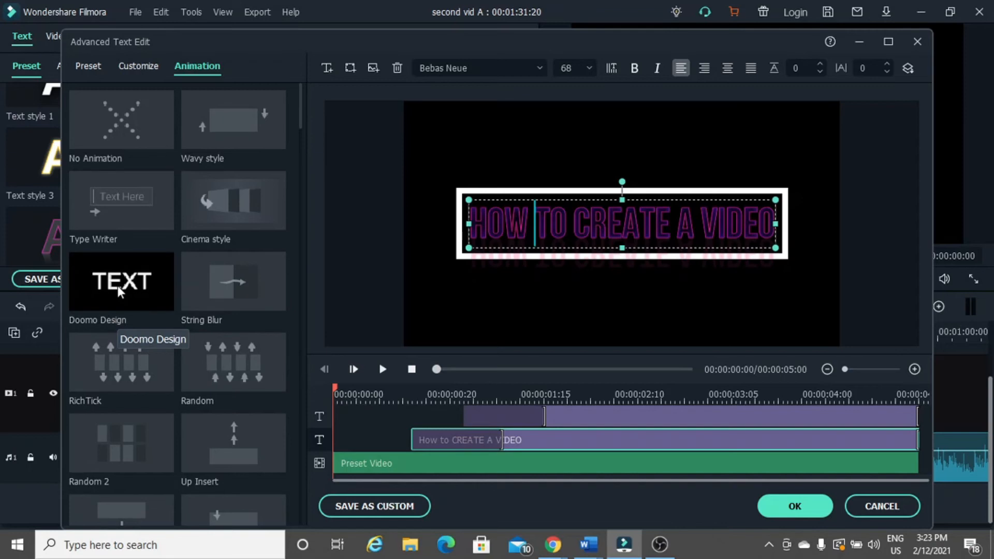
double_click(116, 213)
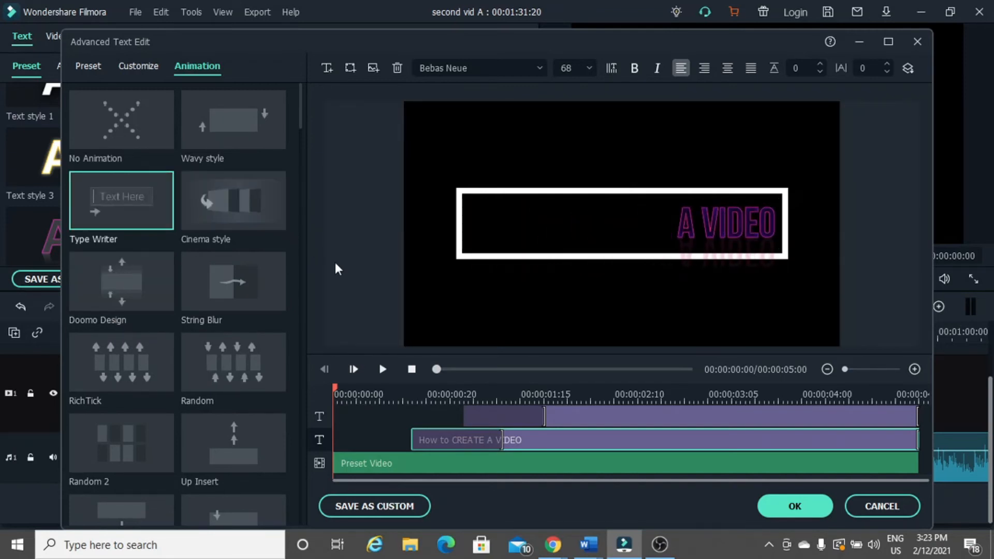
click(776, 509)
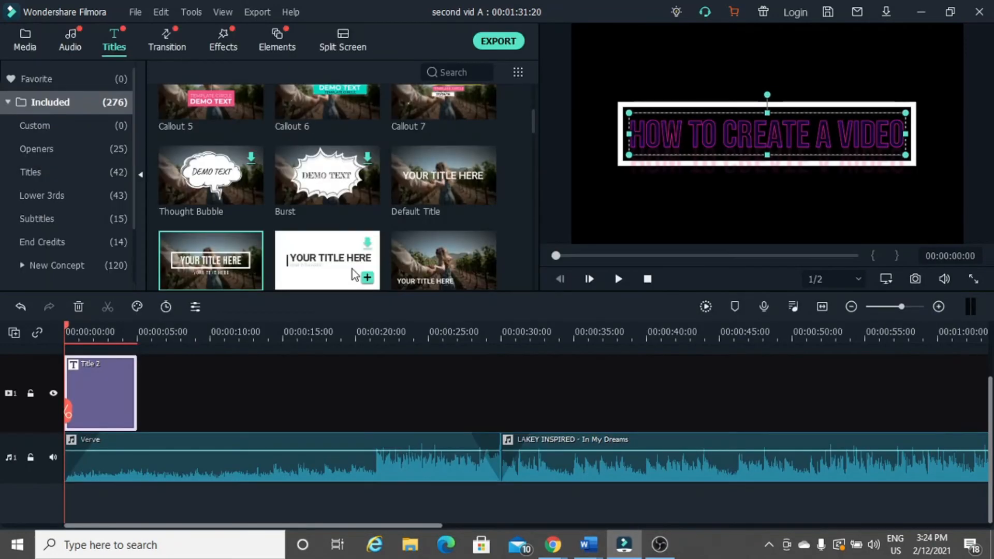
Browse the included titles library to examine the other available openers, titles and lower thirds
scroll(352, 274, down, 10)
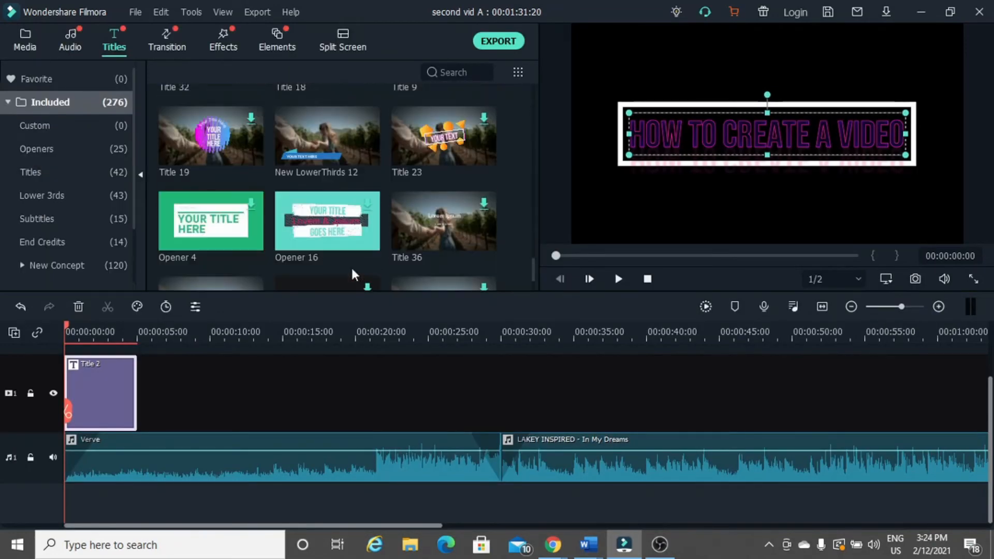
scroll(353, 273, down, 5)
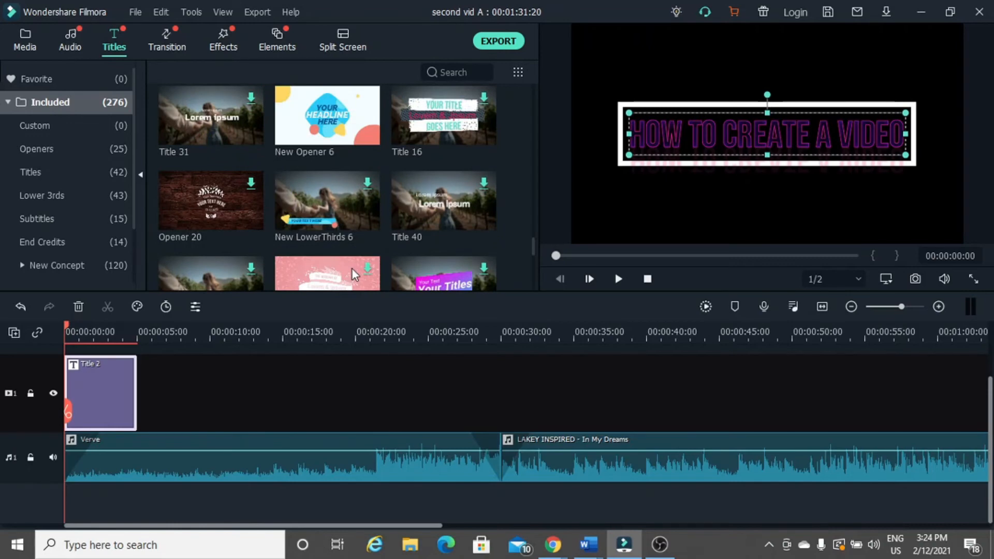
scroll(352, 269, down, 3)
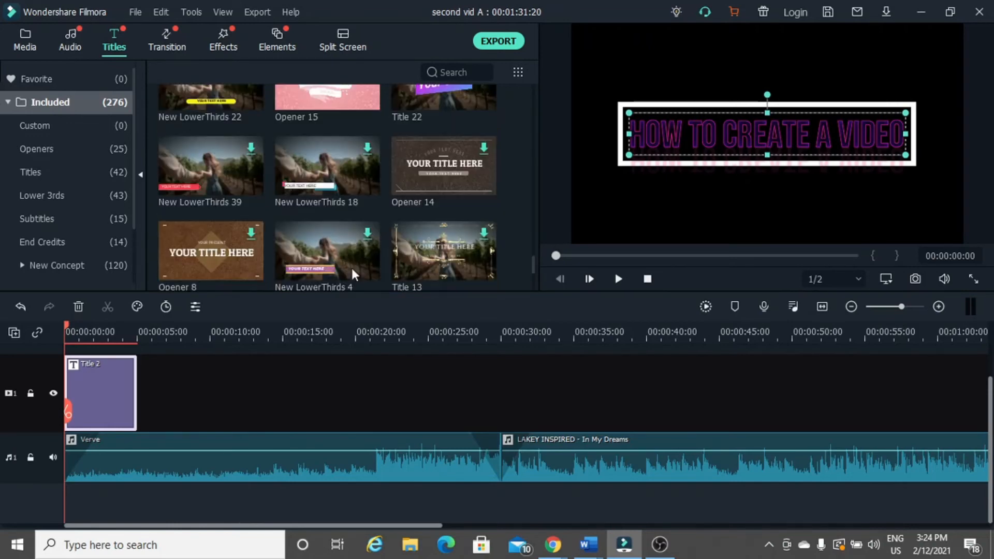
scroll(351, 266, down, 3)
scroll(352, 268, down, 3)
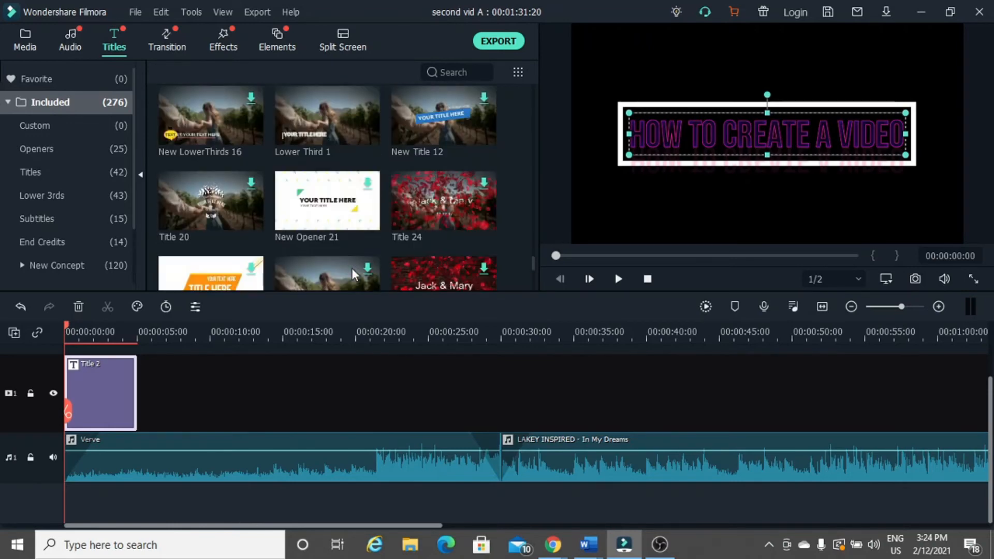
scroll(352, 268, down, 3)
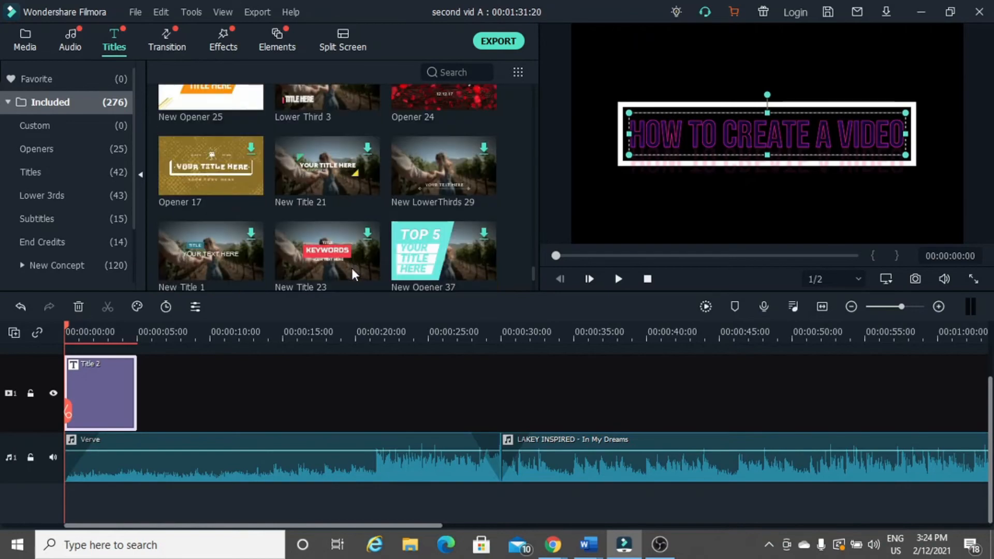
scroll(352, 269, down, 3)
scroll(349, 238, up, 5)
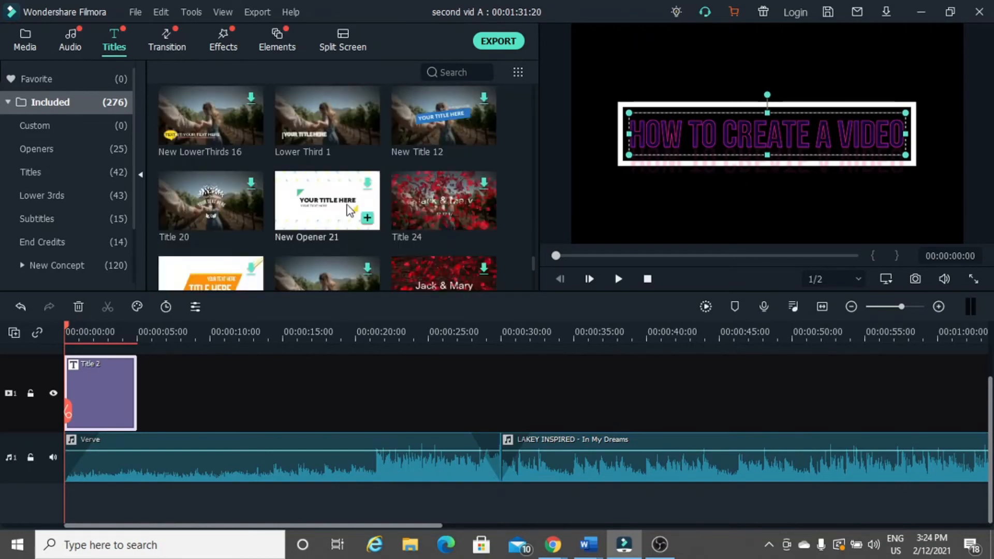
Add the New Opener 21 title directly after Title 2 and delete its secondary "YOUR TEXT HERE" line
drag(342, 185, 163, 403)
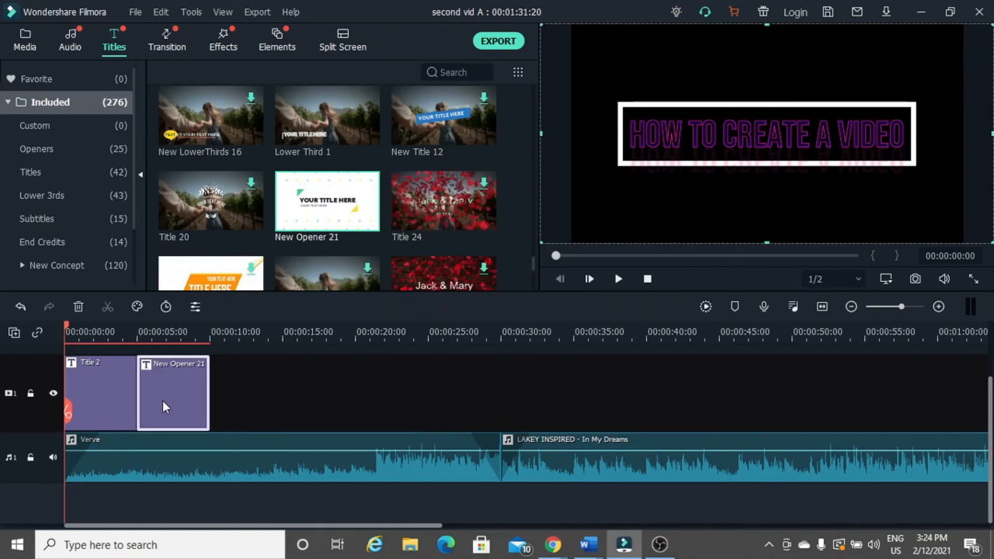
double_click(163, 401)
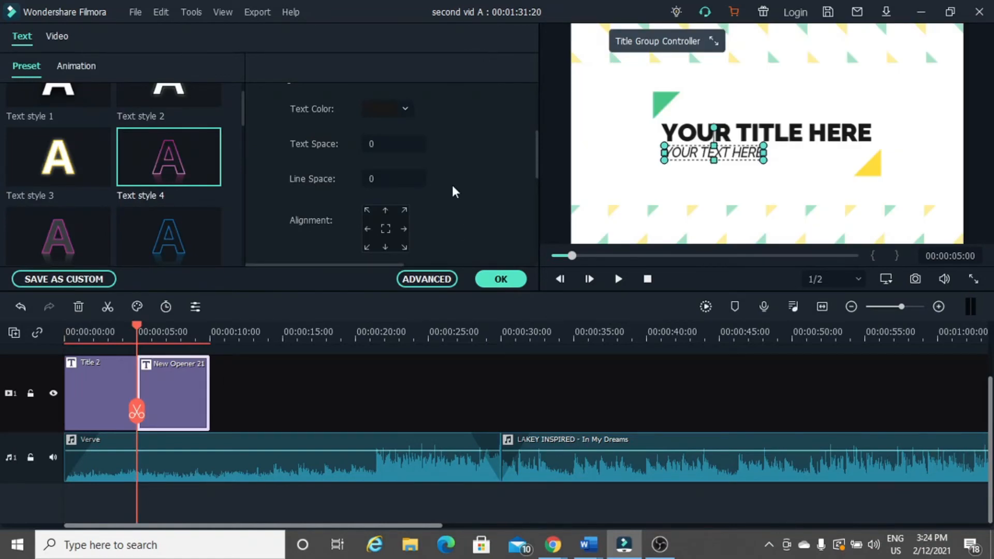
scroll(451, 182, up, 5)
click(356, 146)
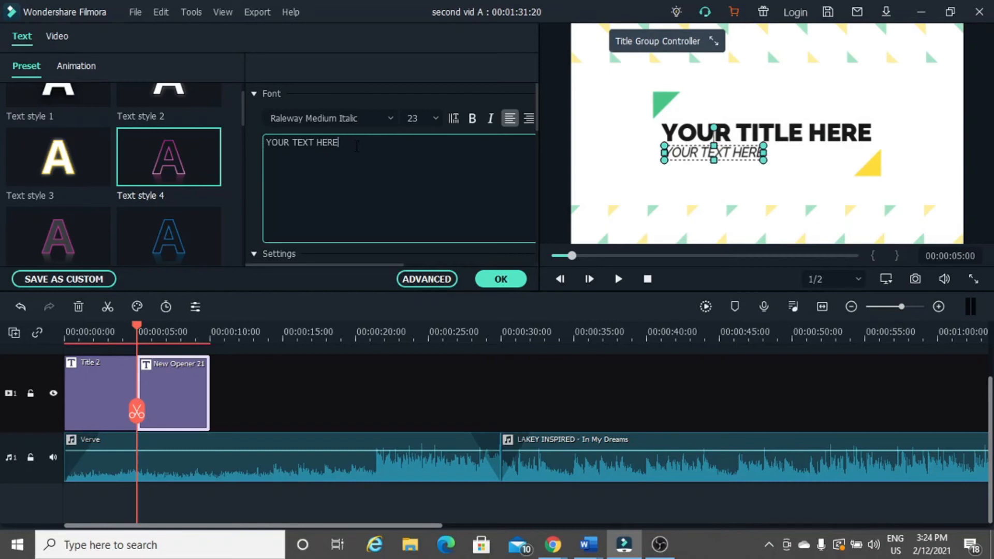
key(BackSpace)
key(BackSpace)
key(BackSpace)
key(BackSpace)
key(BackSpace)
key(BackSpace)
key(BackSpace)
key(BackSpace)
key(BackSpace)
key(BackSpace)
key(BackSpace)
key(BackSpace)
key(BackSpace)
key(BackSpace)
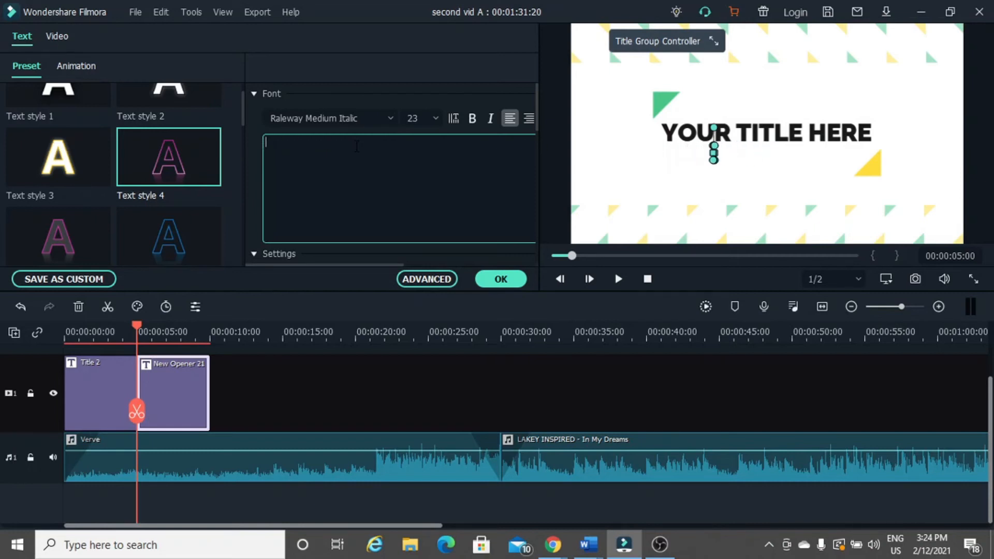
Replace the New Opener 21 main text with "USING FILMORA X" and accept the text edits
click(772, 135)
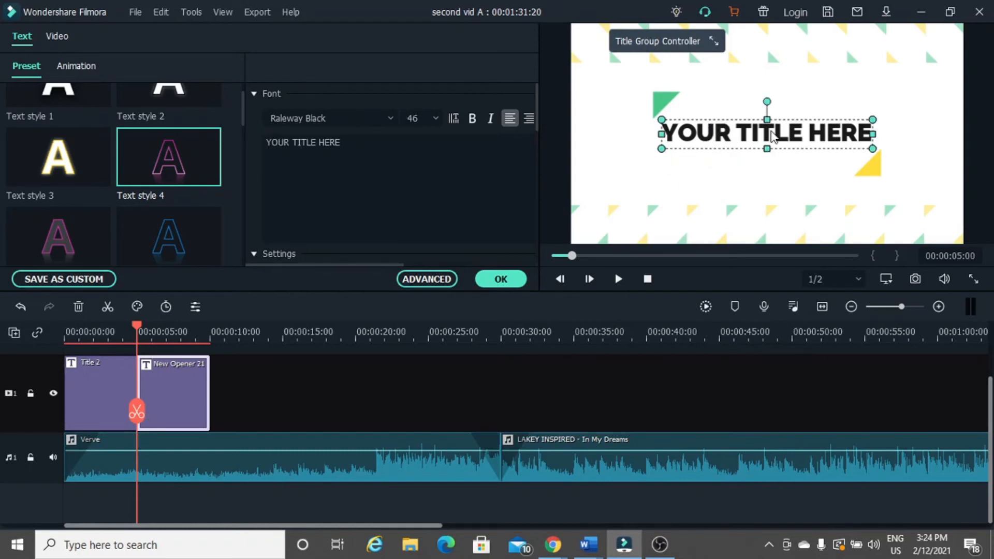
click(86, 415)
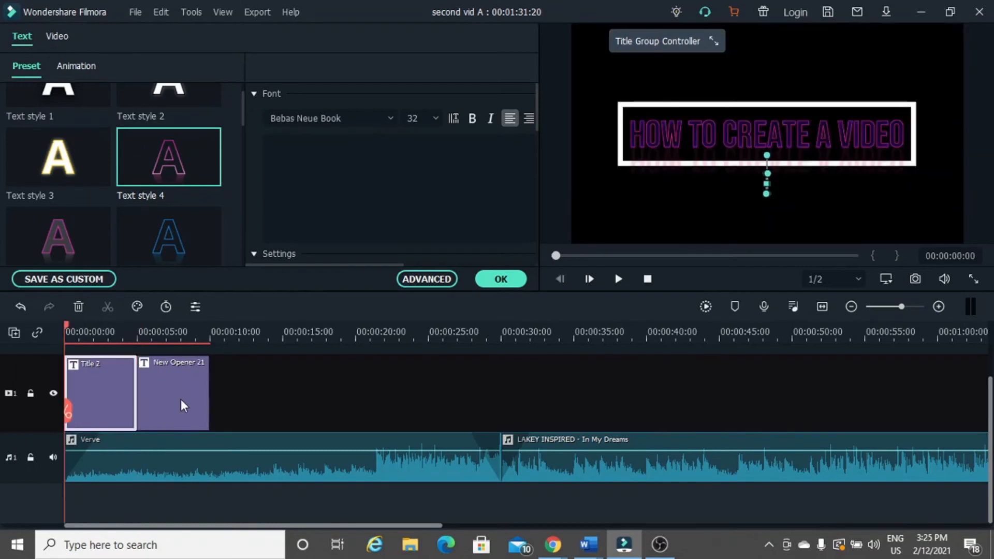
click(195, 405)
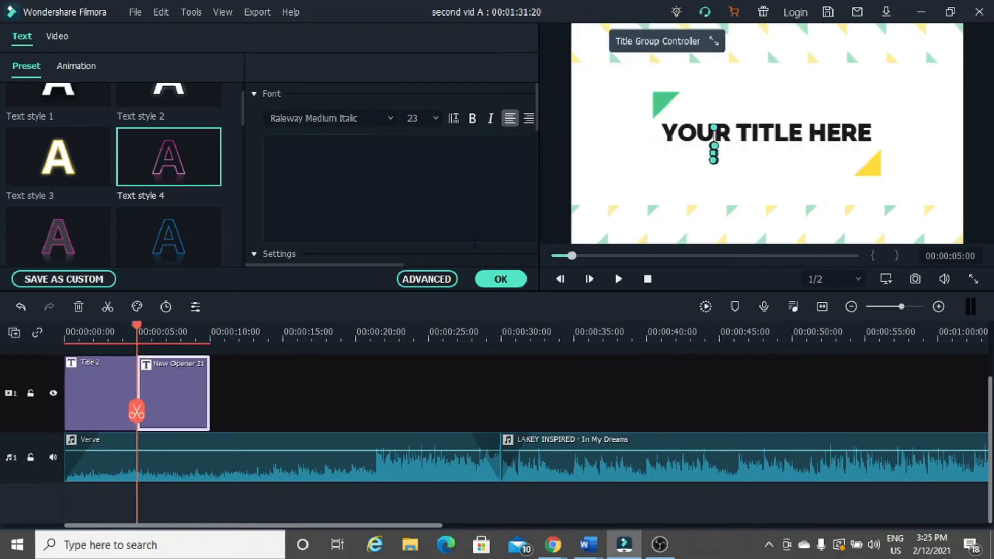
click(786, 133)
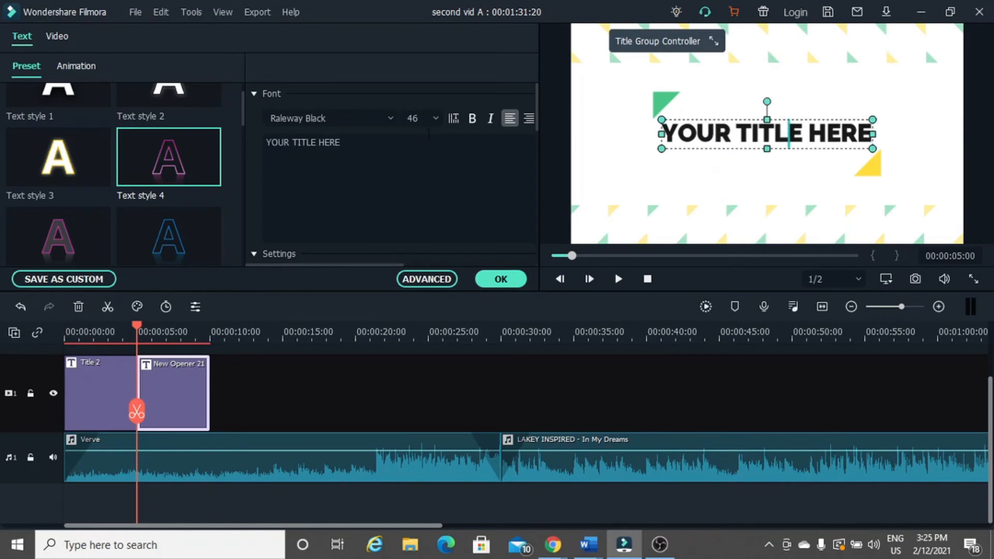
click(425, 145)
key(BackSpace)
key(BackSpace)
key(BackSpace)
key(BackSpace)
key(BackSpace)
key(BackSpace)
key(BackSpace)
key(BackSpace)
key(BackSpace)
key(BackSpace)
key(BackSpace)
key(BackSpace)
key(BackSpace)
key(BackSpace)
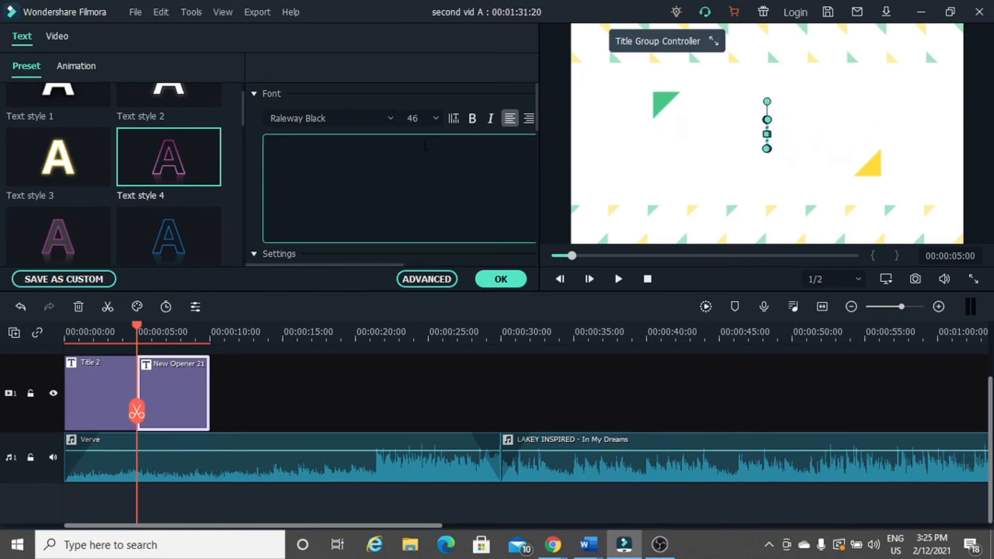
text(USIN)
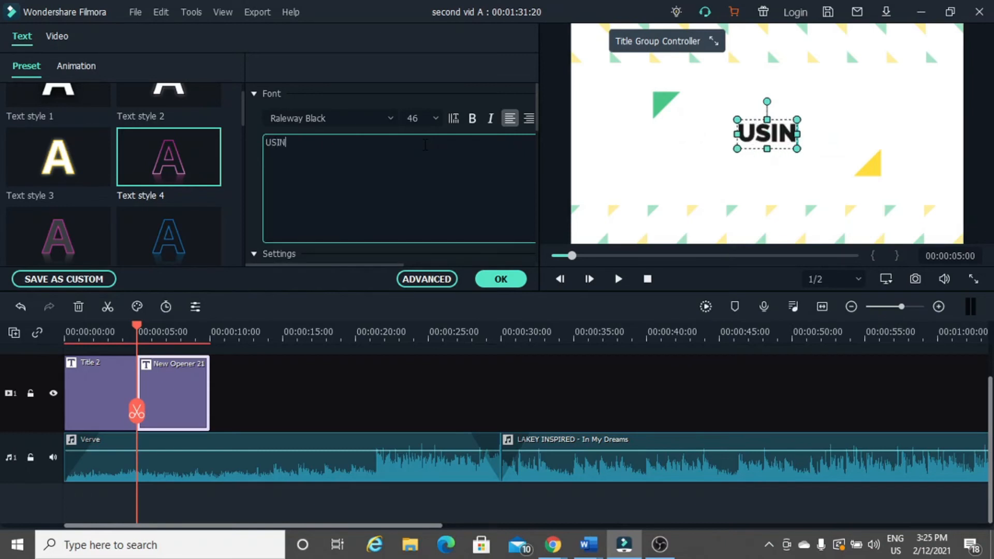
text(G FILO)
key(BackSpace)
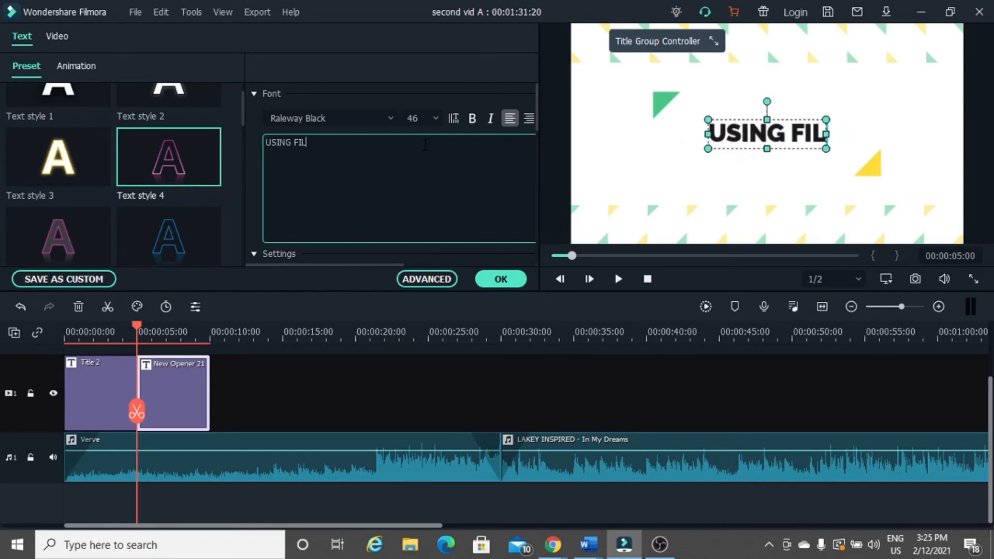
text(MORA X)
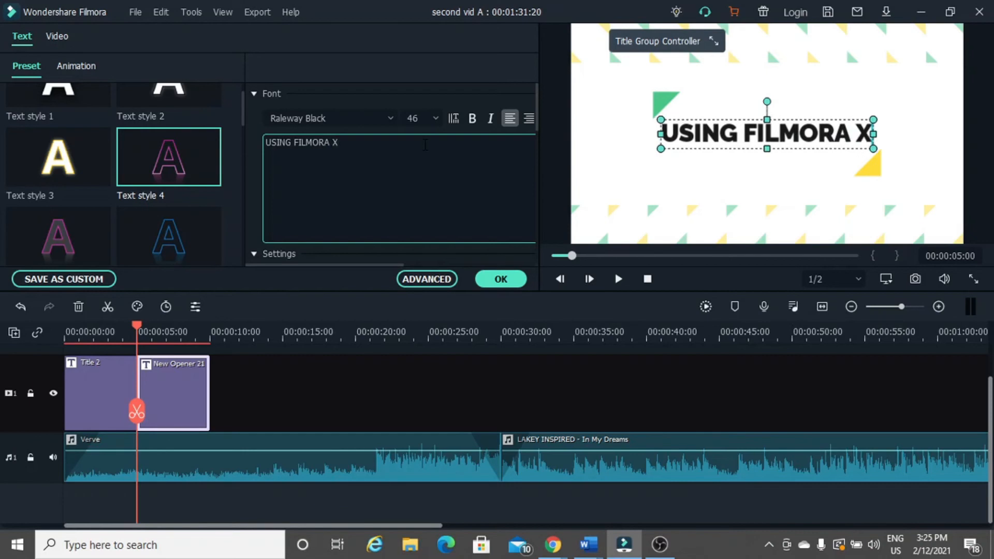
click(511, 282)
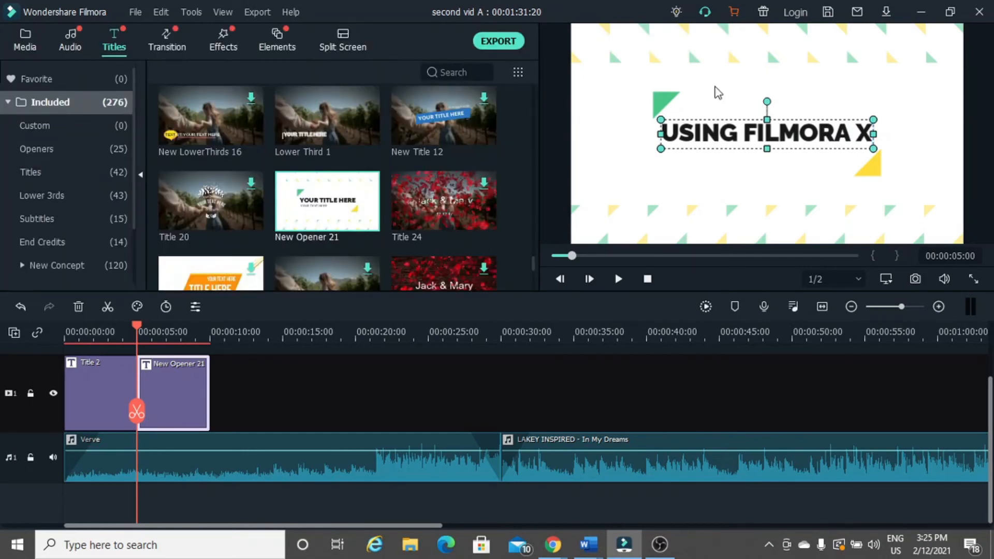
Reopen the opener's main text, examine the available preset text styles, and close the text settings
double_click(158, 392)
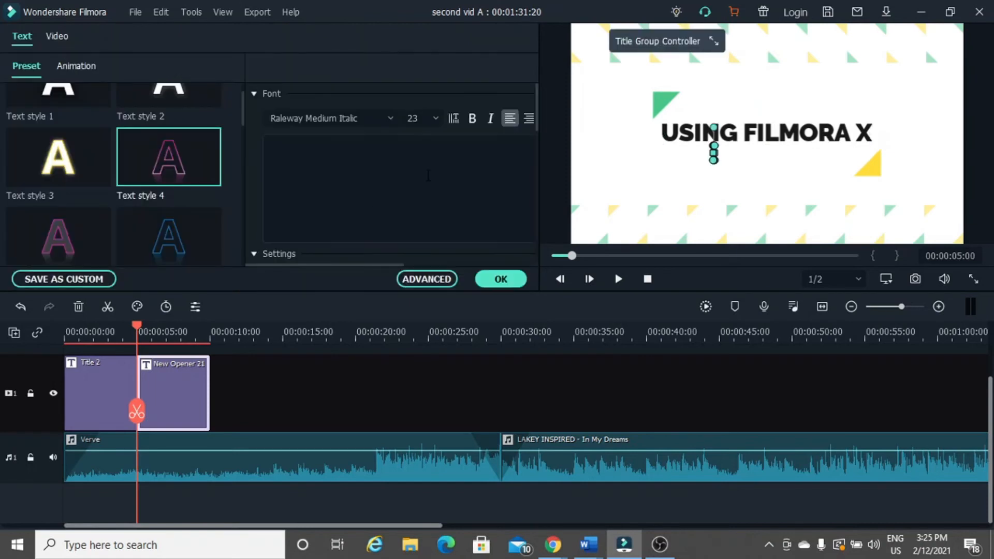
click(686, 139)
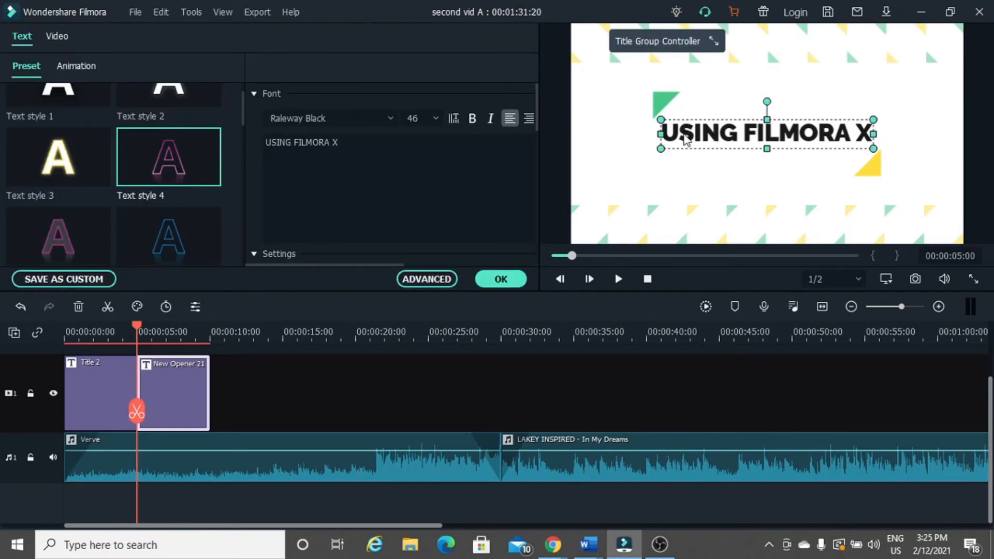
scroll(63, 197, up, 1)
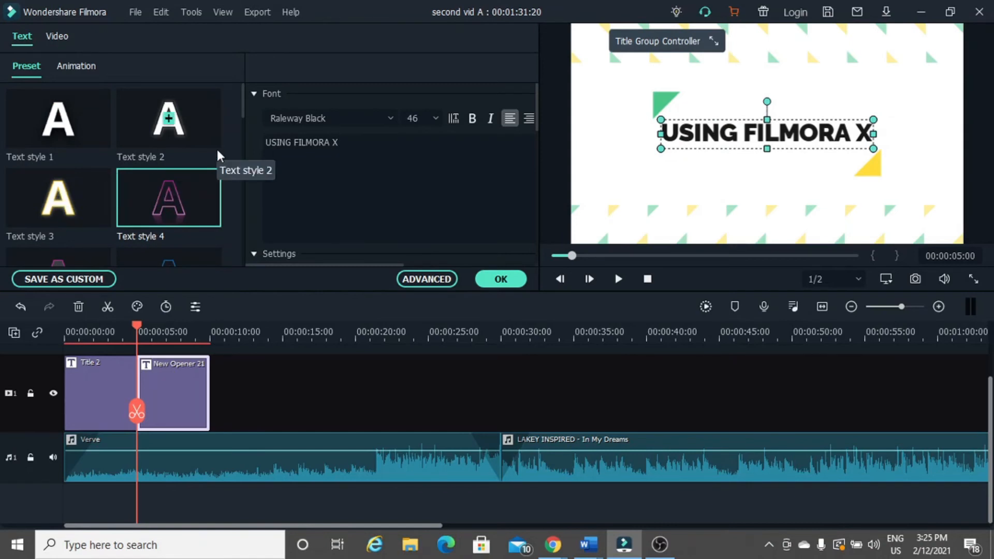
click(502, 280)
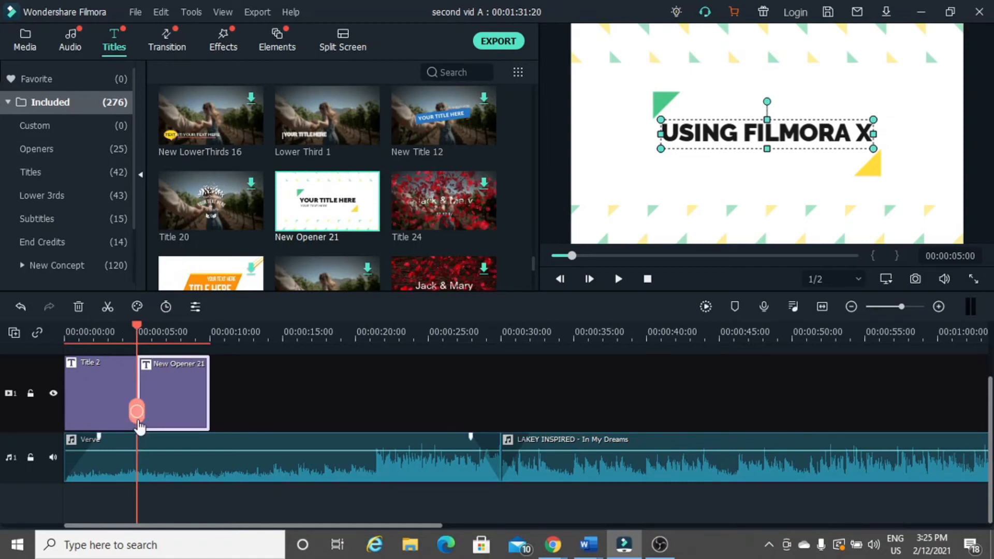
Return the playhead to the start and add an Erase transition between Title 2 and New Opener 21
drag(137, 414, 66, 414)
click(172, 31)
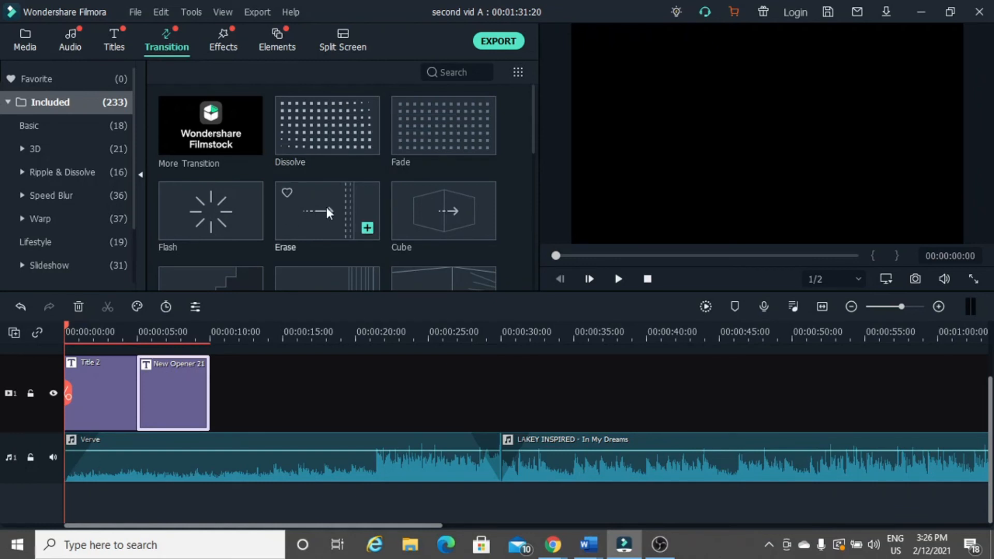
click(326, 207)
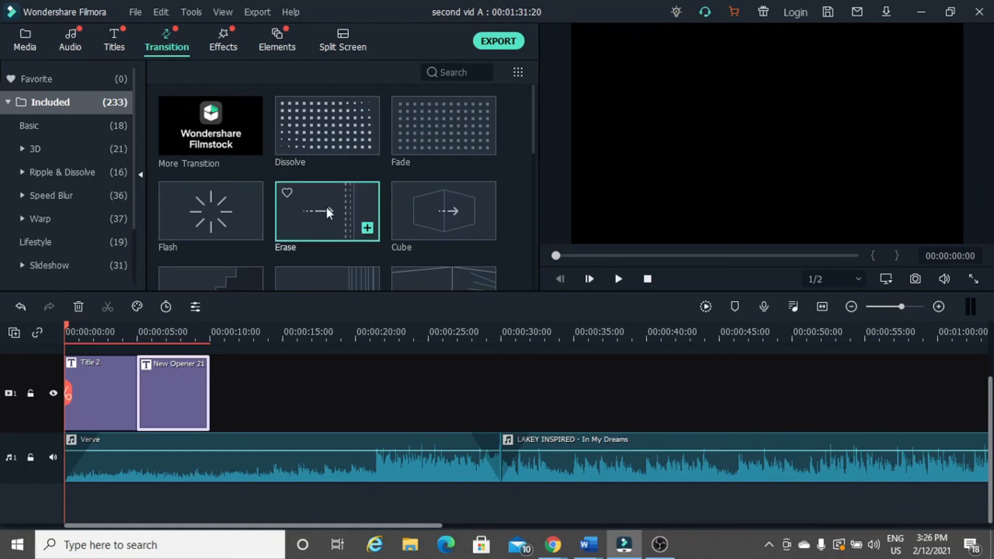
mouse_move(326, 213)
mouse_down()
mouse_move(218, 308)
mouse_move(198, 348)
mouse_move(93, 420)
mouse_move(126, 423)
mouse_up()
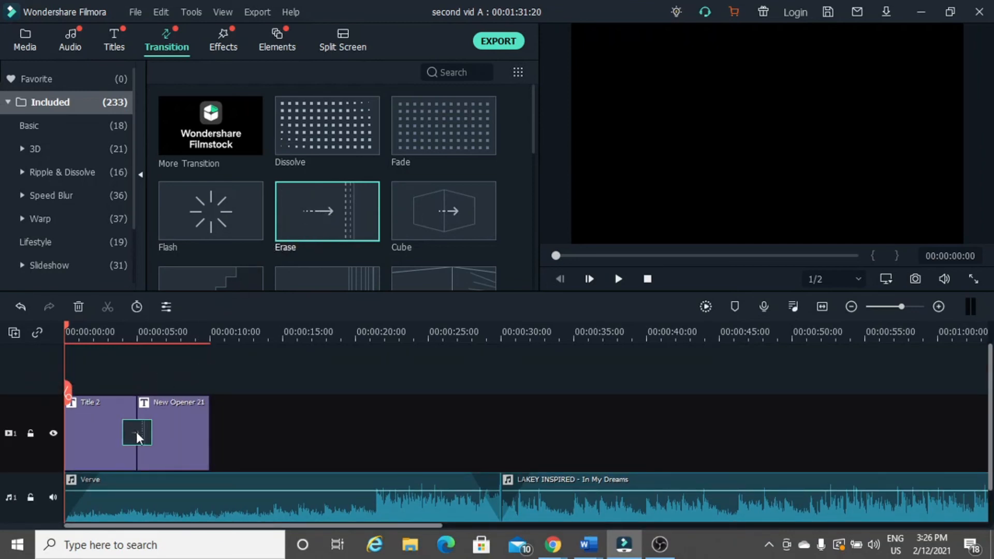
Shorten the Erase transition between the two titles to about half its length and accept the transition settings
double_click(137, 436)
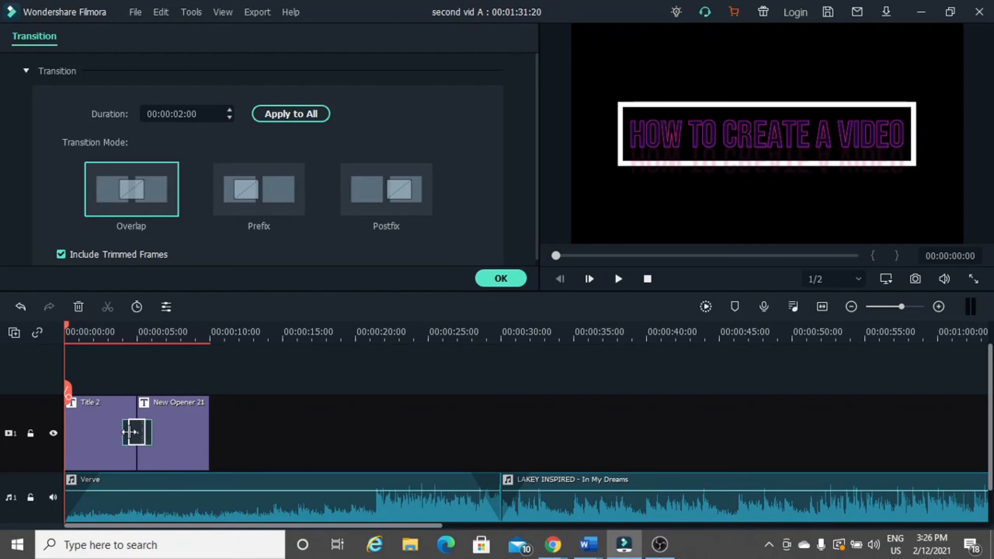
drag(131, 432, 136, 432)
click(501, 278)
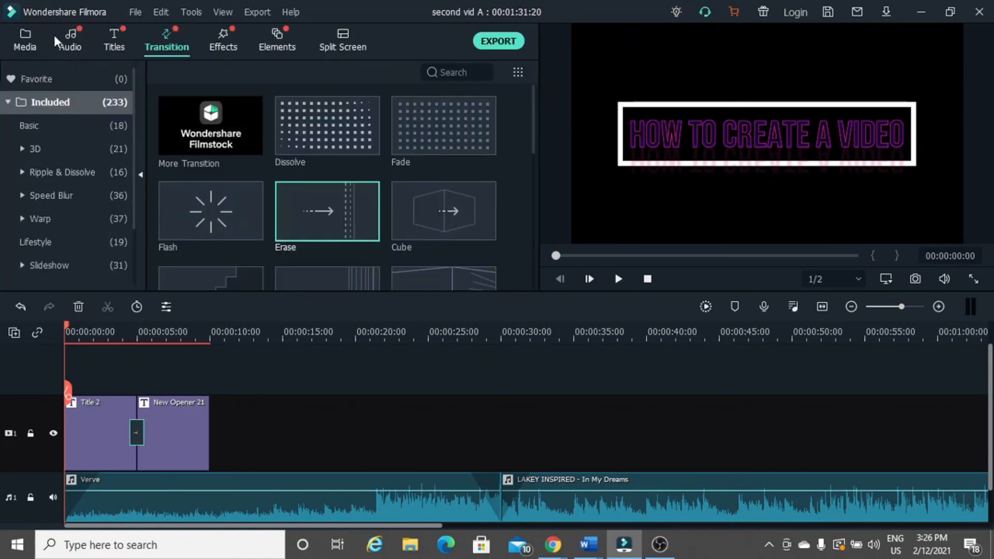
View the project media, then check the text settings of Title 2 and close them
click(30, 44)
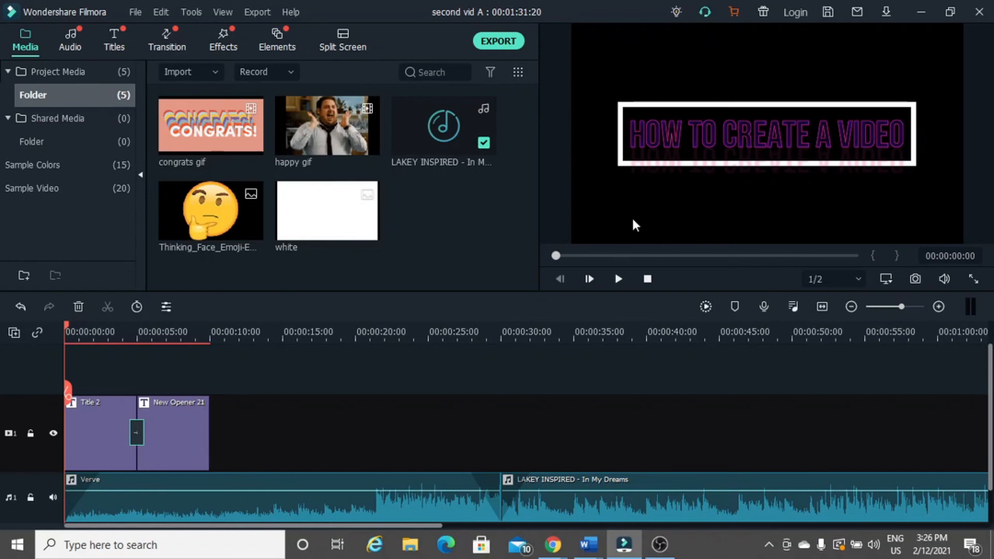
double_click(92, 450)
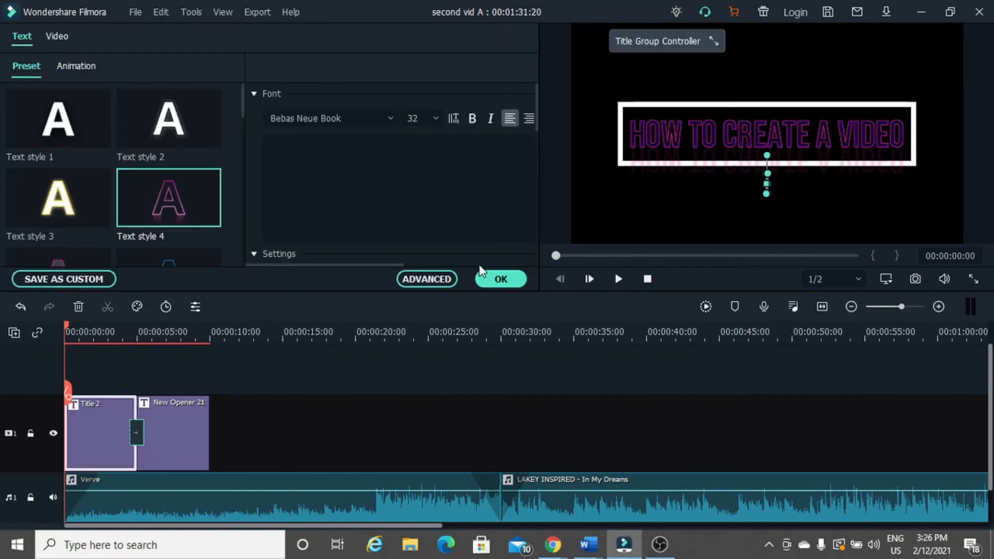
click(497, 279)
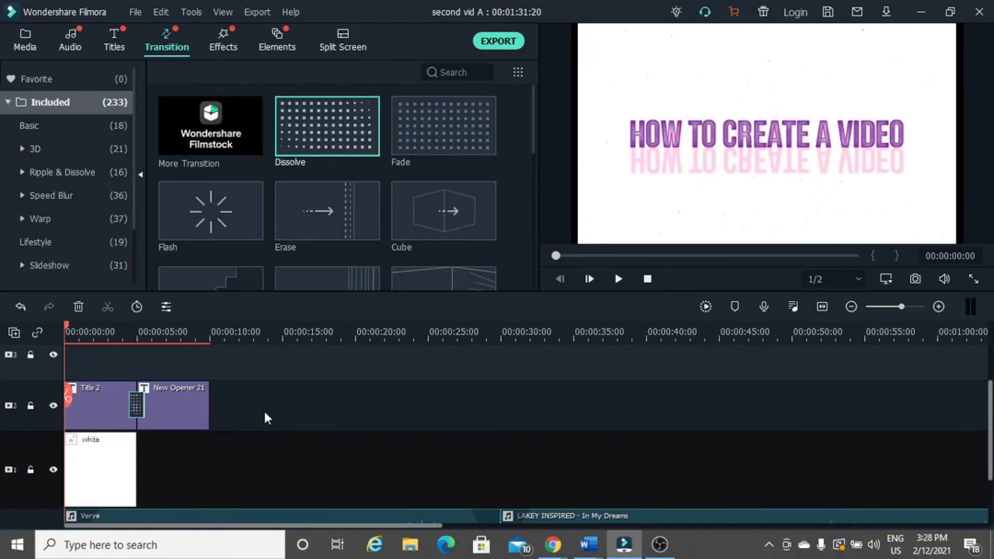
Extend the white background image on the lowest video track to the end of the Verve music clip
scroll(266, 417, down, 1)
scroll(265, 414, up, 2)
click(265, 413)
click(132, 468)
drag(136, 470, 496, 473)
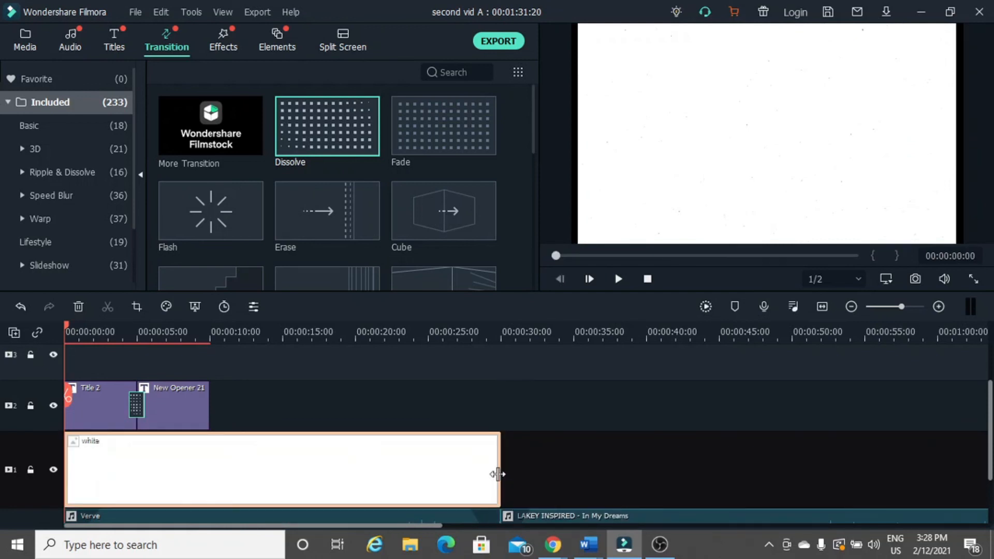
Place the congrats gif right after New Opener 21 and position it in the upper-left area of the frame
click(24, 40)
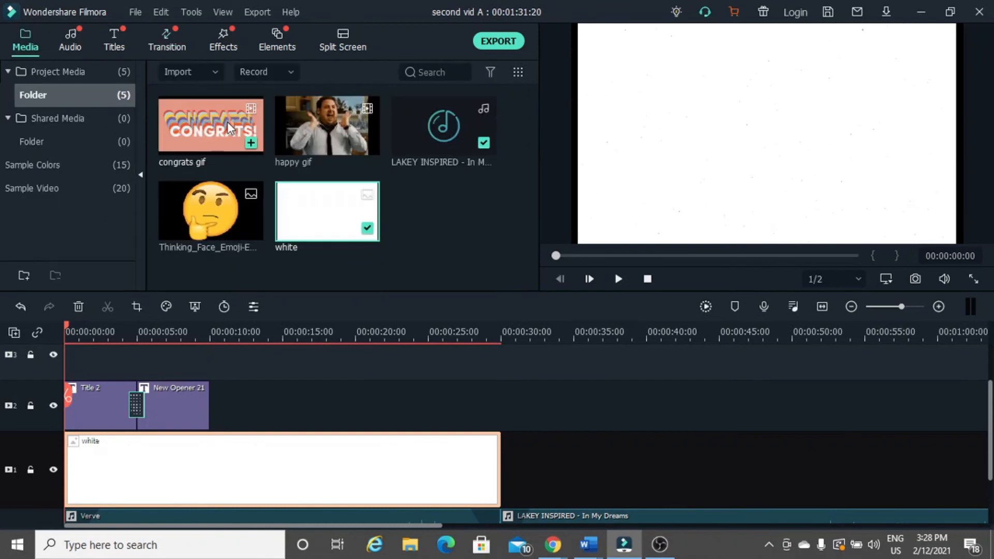
drag(211, 126, 220, 408)
click(428, 295)
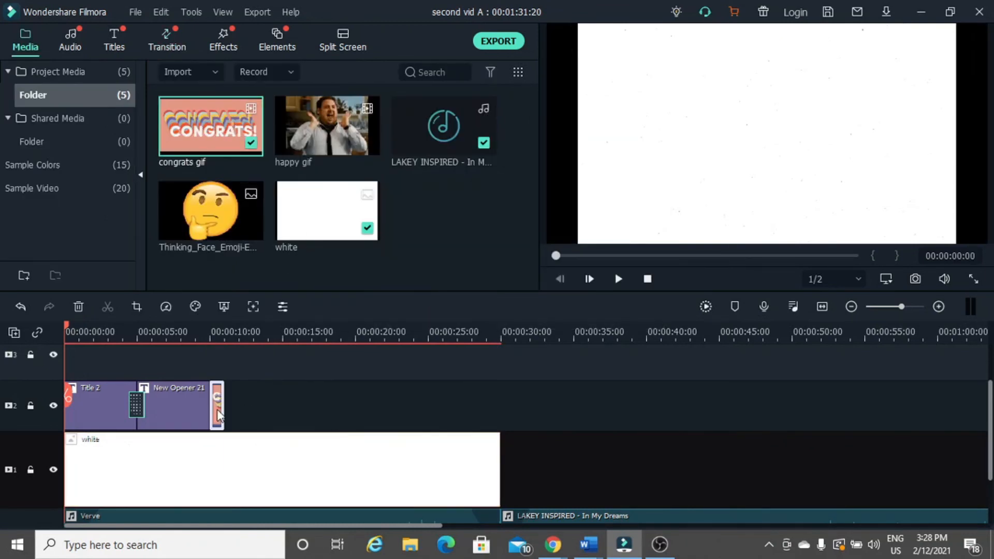
double_click(218, 409)
drag(694, 75, 735, 83)
click(501, 278)
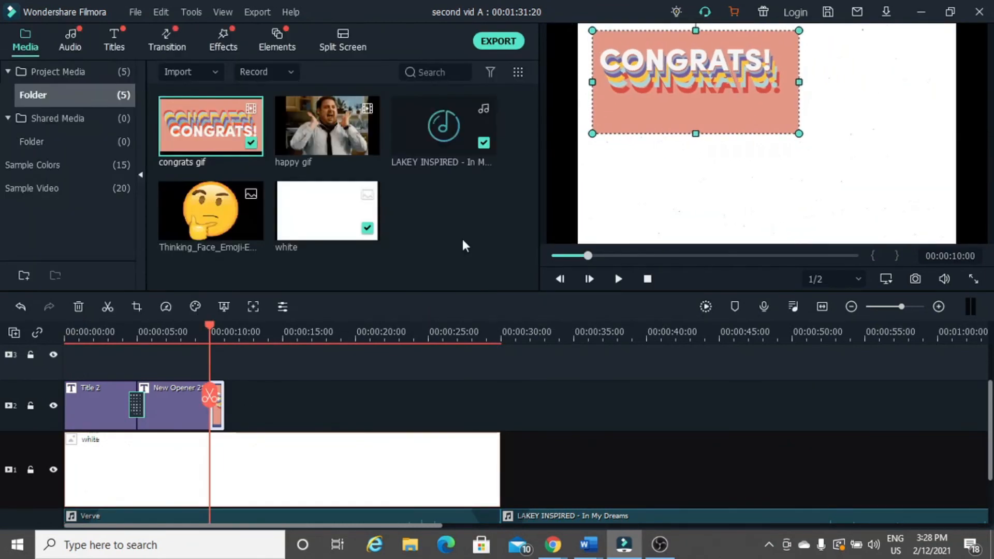
Add a Basic 6 title right after the congrats gif and open it for text editing
click(114, 40)
scroll(339, 138, up, 20)
drag(339, 138, 263, 412)
double_click(263, 412)
Replace the Basic 6 title's text with "You now know how to use three features in filmora X"
click(371, 156)
key(BackSpace)
key(BackSpace)
key(BackSpace)
key(BackSpace)
key(BackSpace)
key(BackSpace)
key(BackSpace)
key(BackSpace)
key(BackSpace)
key(BackSpace)
key(BackSpace)
text(You now know ho)
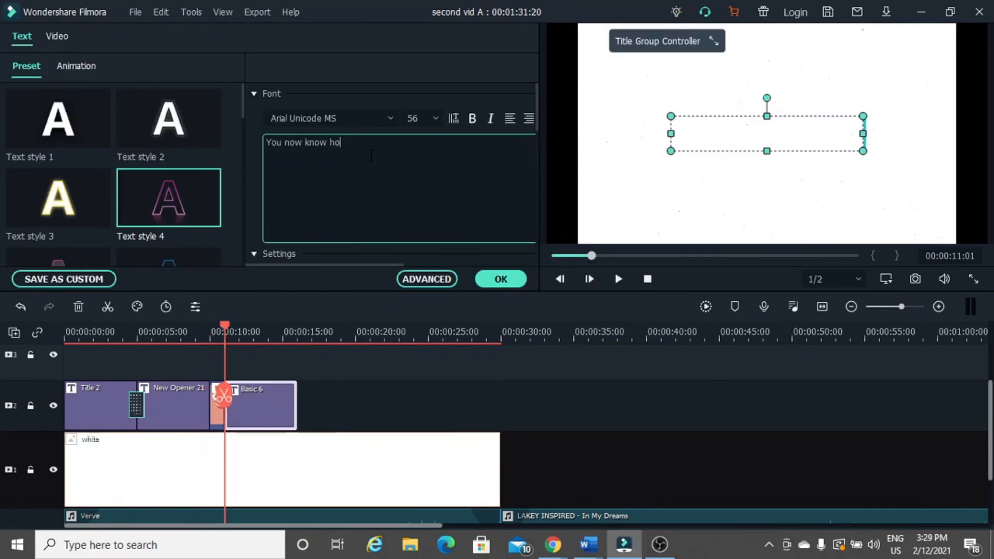
text(w to use three features in filmora X)
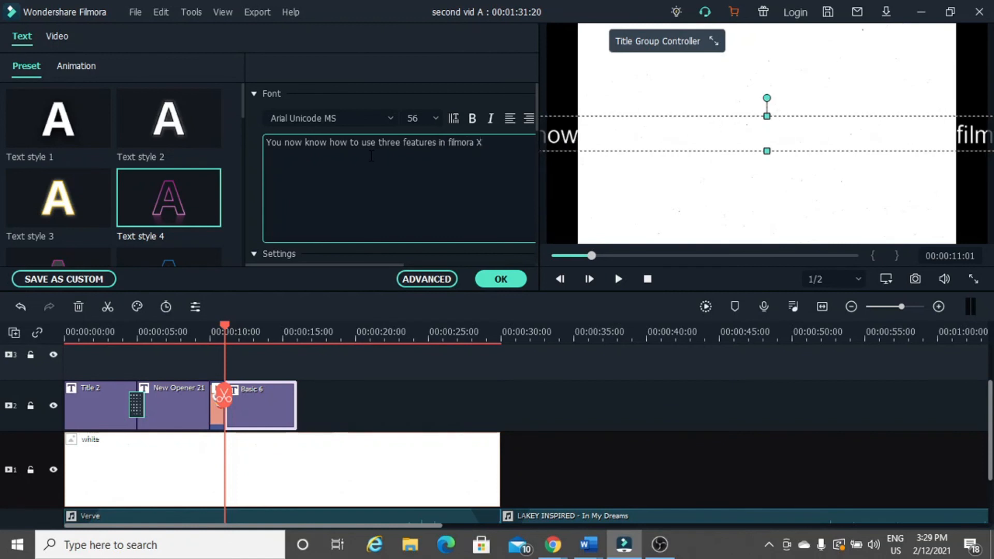
Set the Basic 6 title's font size to 30
click(435, 118)
click(418, 151)
key(BackSpace)
key(BackSpace)
text(30)
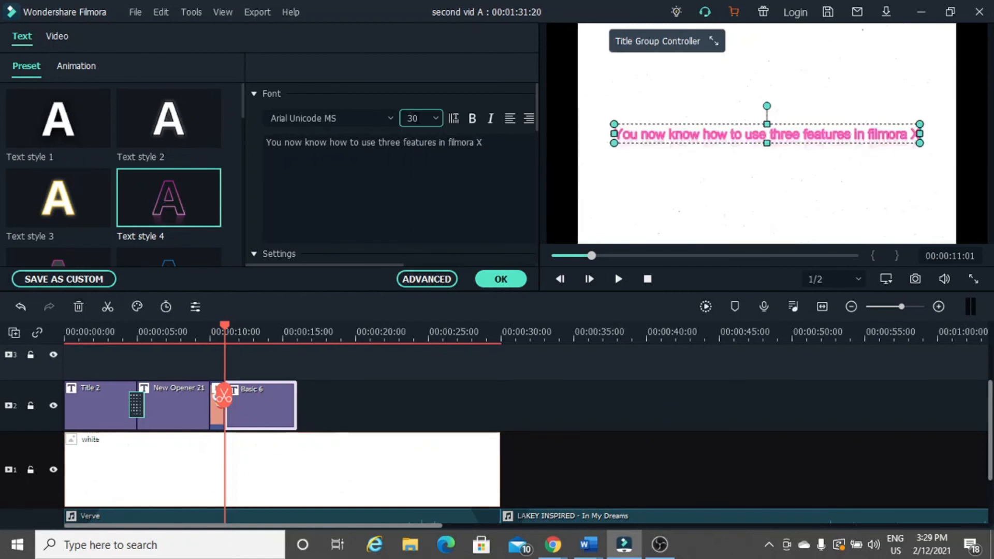
Break the Basic 6 text onto a second line before "three" and set its font size to 48
click(376, 143)
key(Return)
click(436, 119)
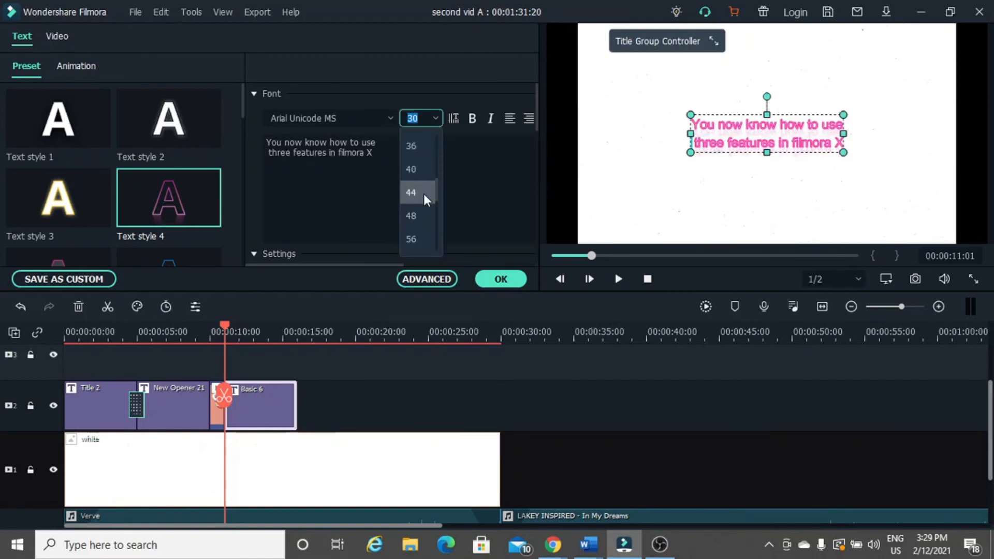
click(422, 214)
Move the Basic 6 text to the lower-right area of the frame and capitalize the F in "Filmora"
drag(783, 104, 828, 157)
click(341, 153)
key(BackSpace)
text(F)
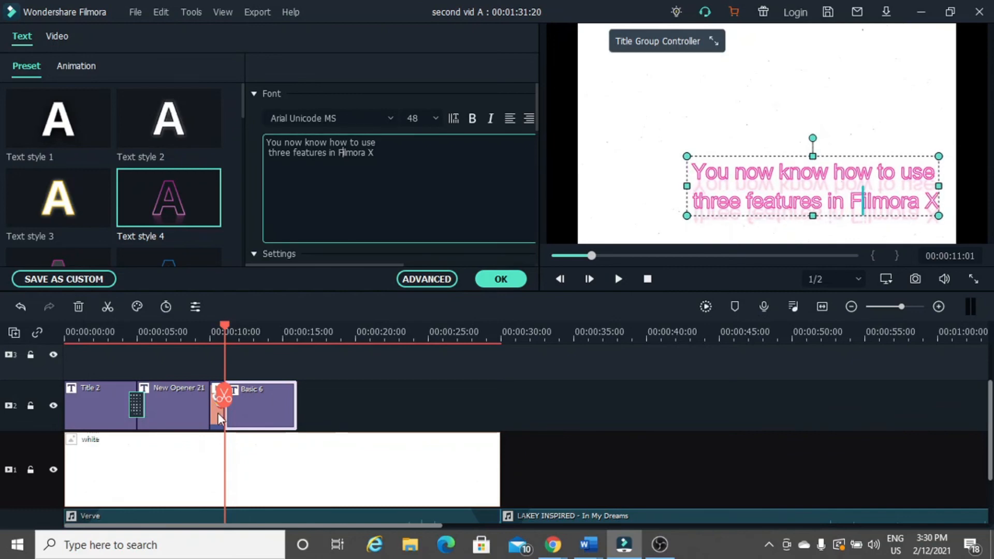
Move the Basic 6 title up to track 3, keeping its start at the end of the congrats gif clip
scroll(322, 399, up, 2)
double_click(218, 482)
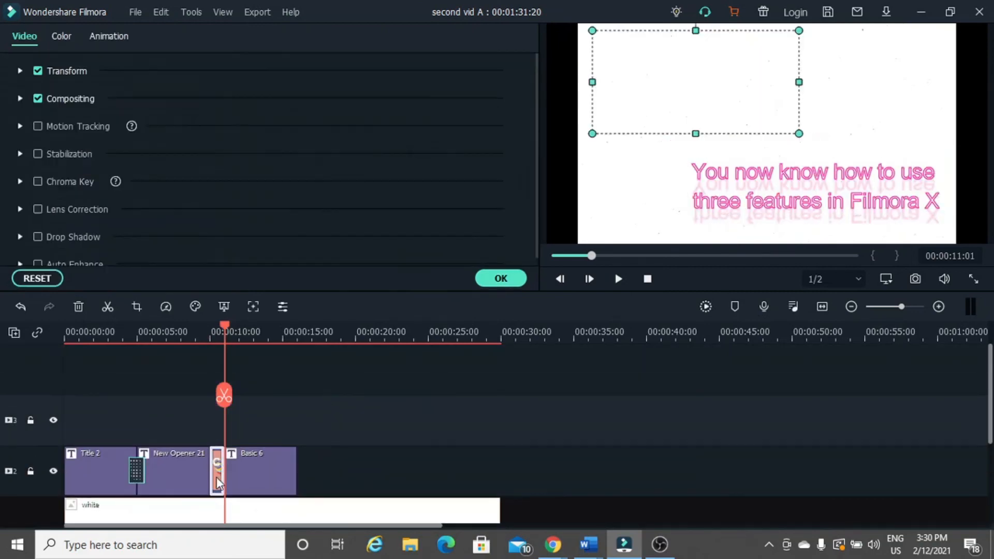
double_click(245, 473)
drag(246, 473, 244, 434)
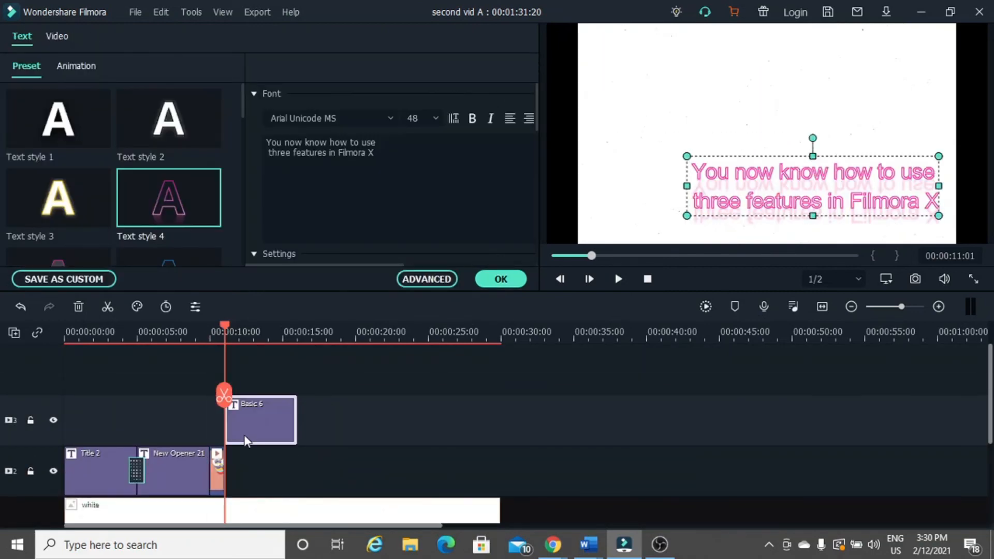
Try to duplicate the congrats gif clip on track 2 by copying and pasting it, and undo the paste
right_click(219, 472)
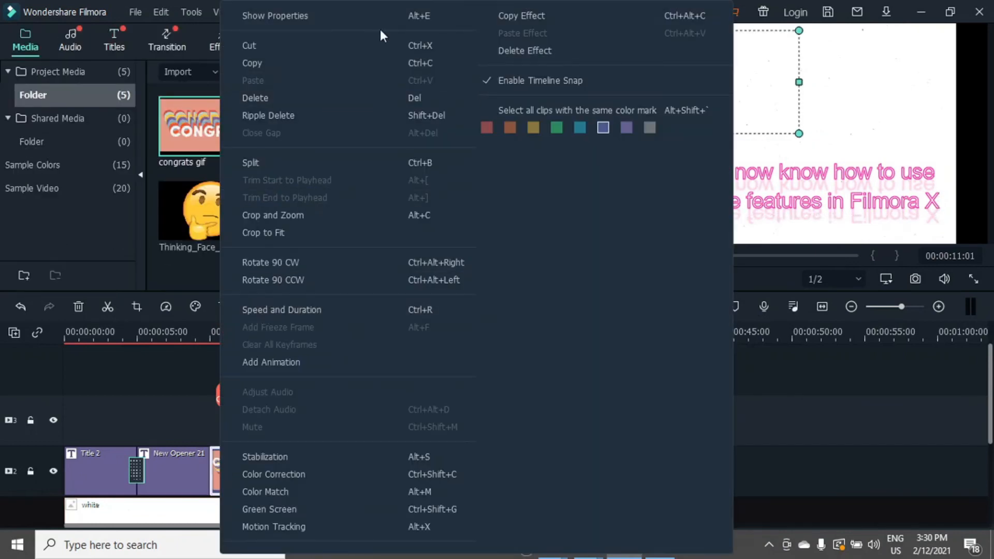
click(747, 420)
right_click(218, 473)
click(748, 377)
right_click(221, 472)
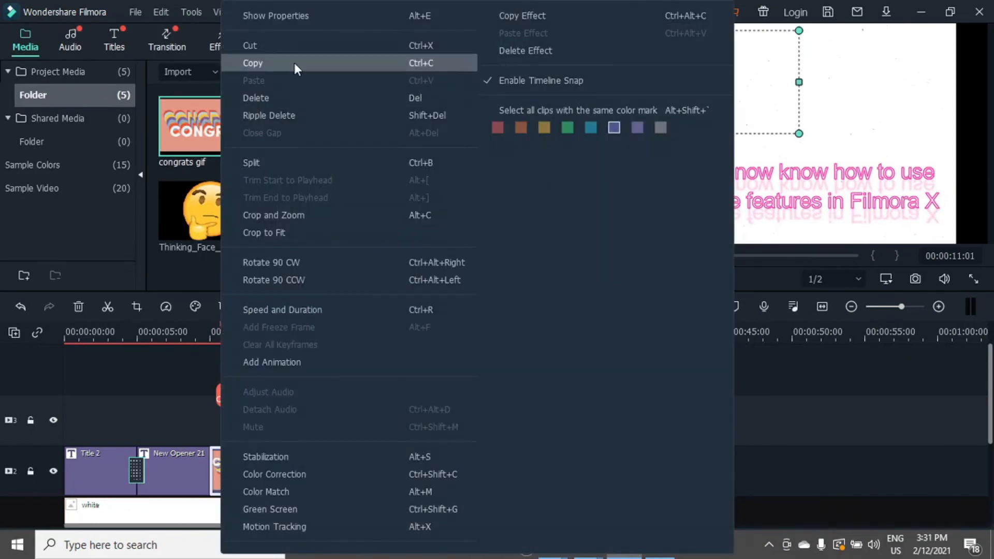
click(296, 66)
right_click(233, 472)
click(298, 81)
click(21, 306)
Add three more copies of the congrats gif back to back after the existing one on track 2
click(223, 468)
drag(214, 136, 231, 471)
drag(214, 136, 243, 469)
drag(214, 136, 258, 468)
Shrink each of the three added congrats gif clips to under half the frame size, keeping them in the upper-left corner
double_click(231, 471)
drag(987, 243, 732, 116)
double_click(249, 472)
drag(984, 239, 710, 100)
double_click(262, 471)
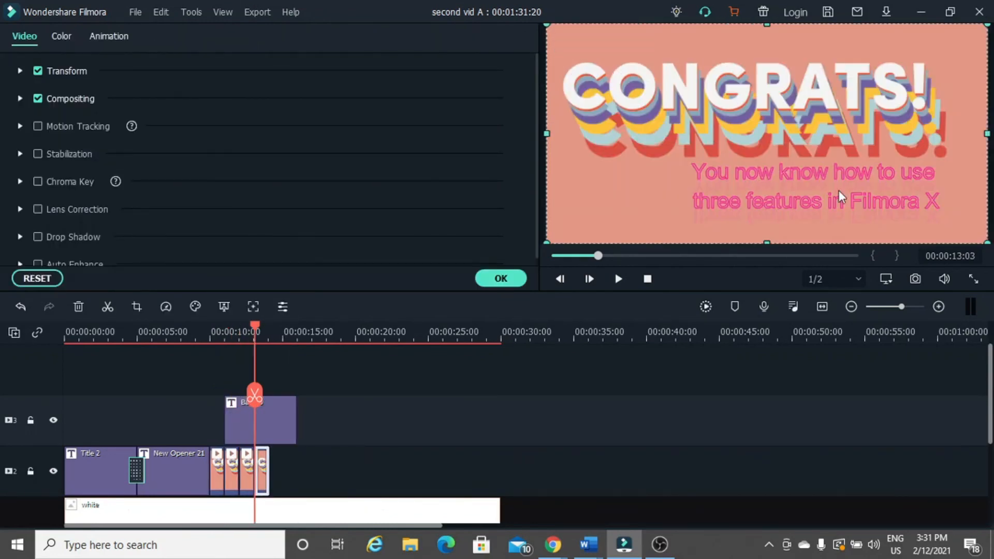
drag(987, 243, 735, 117)
Reposition the shrunken congrats gif copies in the preview to match the first clip's placement inside the white background
double_click(213, 479)
double_click(236, 478)
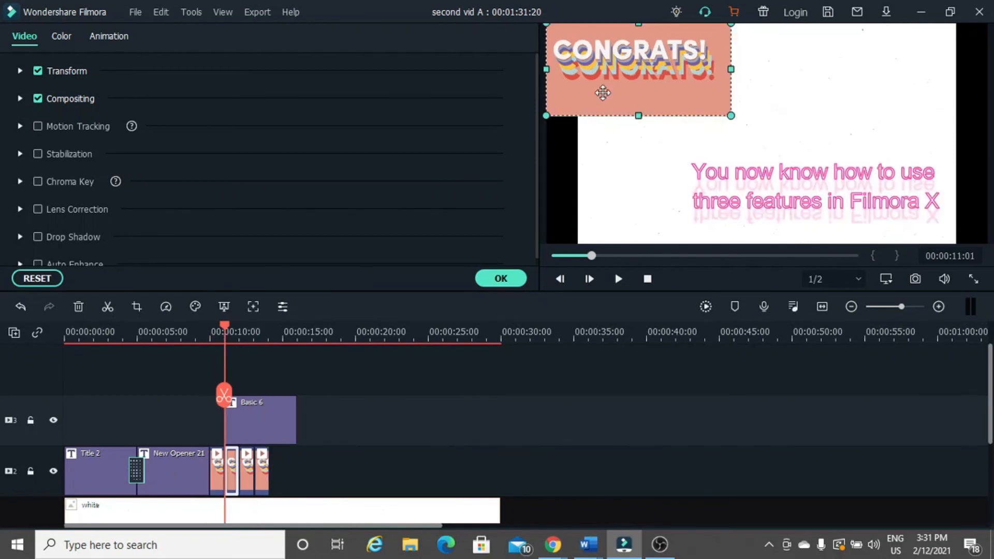
drag(601, 91, 667, 106)
double_click(247, 474)
double_click(262, 472)
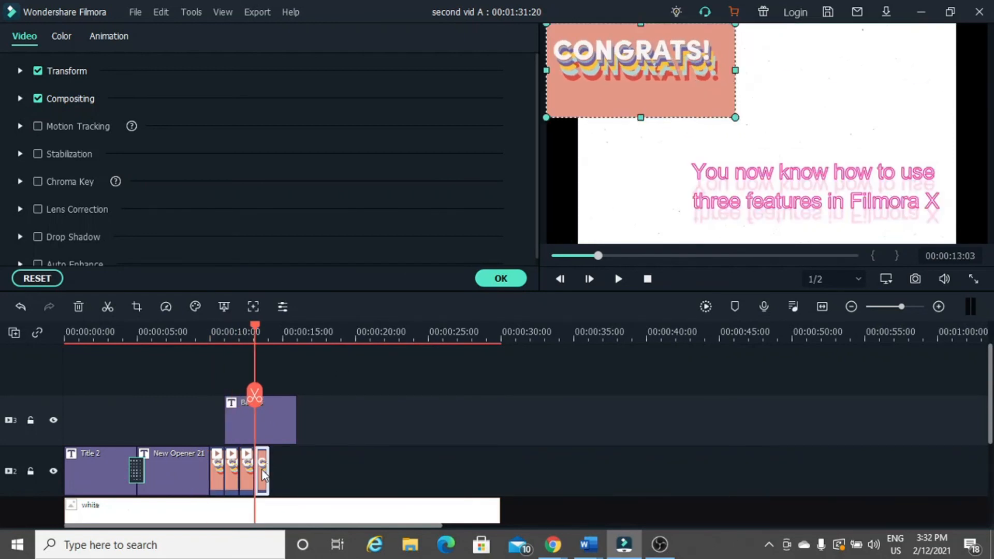
drag(597, 97, 650, 108)
click(486, 280)
Place the happy gif twice after the congrats clips on track 2 and trim the Basic 6 title to end with the last congrats clip
double_click(335, 135)
drag(336, 135, 282, 468)
double_click(280, 410)
drag(296, 420, 269, 420)
click(498, 280)
drag(331, 132, 304, 465)
Trim the white background clip on track 1 to end with the last happy gif clip
scroll(455, 455, down, 2)
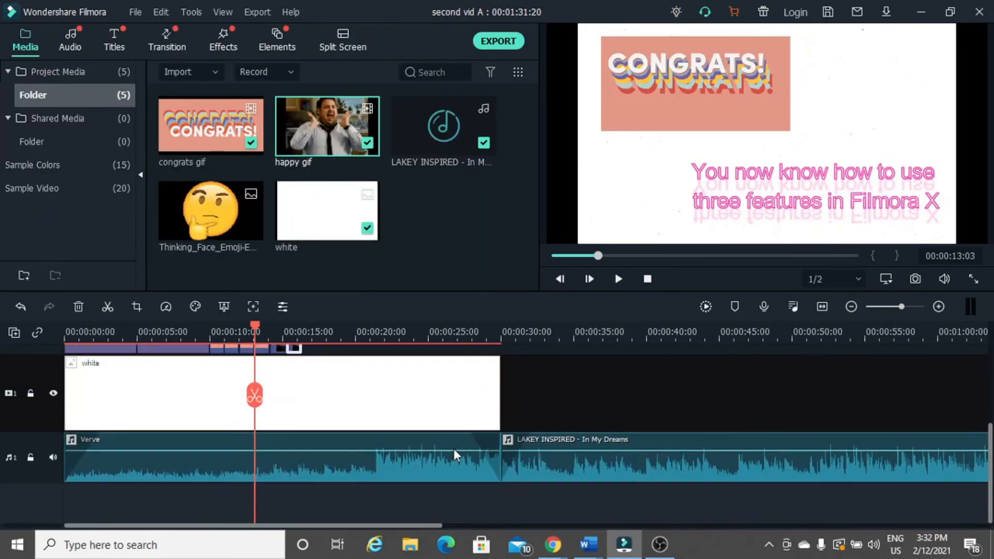
scroll(466, 454, up, 1)
drag(499, 462, 303, 453)
Shorten the Verve audio clip to about 6 seconds by trimming its end
scroll(331, 455, down, 2)
click(498, 469)
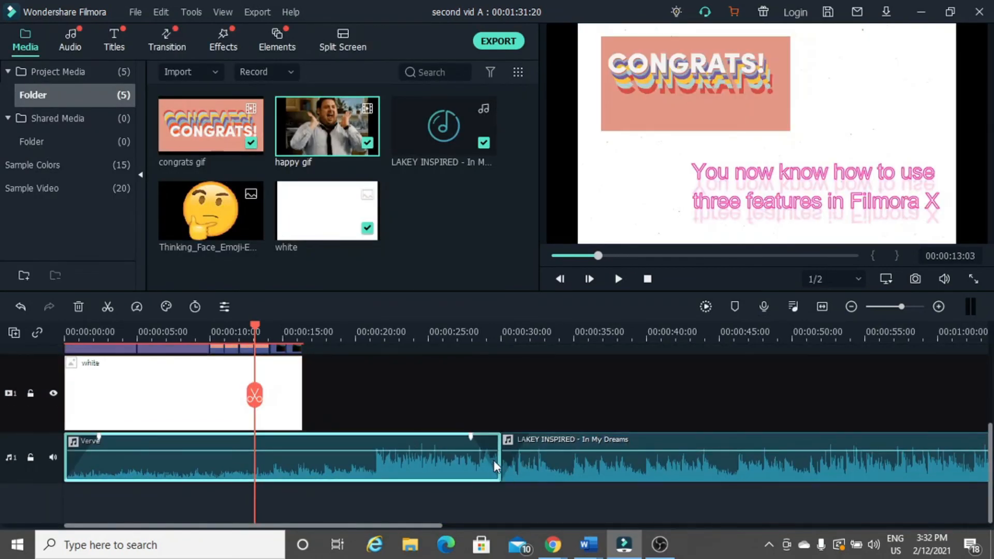
drag(499, 467, 155, 460)
Trim the end of the LAKEY INSPIRED - In My Dreams audio clip to 00:00:17:04, just past the end of the video clips
drag(455, 526, 577, 525)
drag(801, 461, 84, 454)
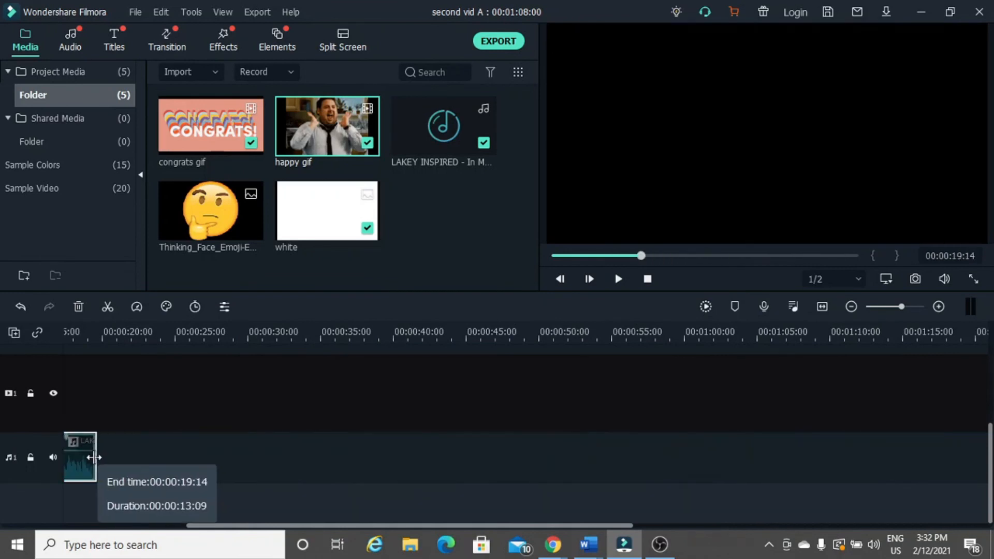
double_click(325, 481)
click(499, 279)
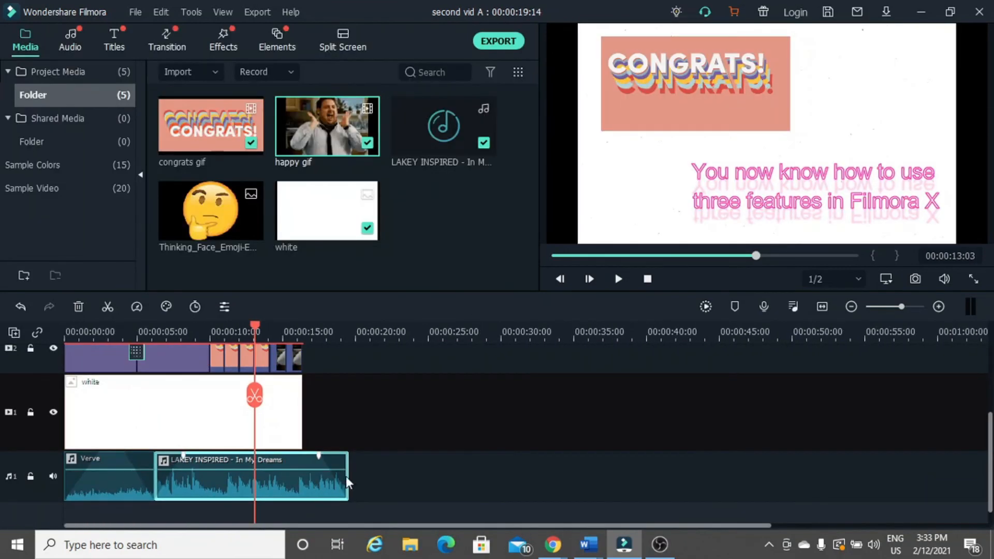
drag(347, 478, 312, 475)
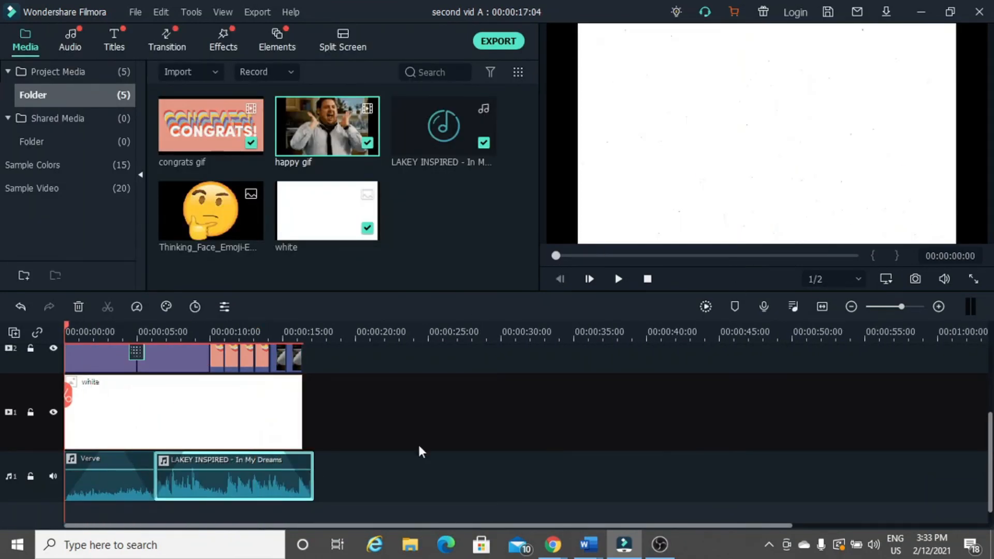
scroll(416, 443, up, 3)
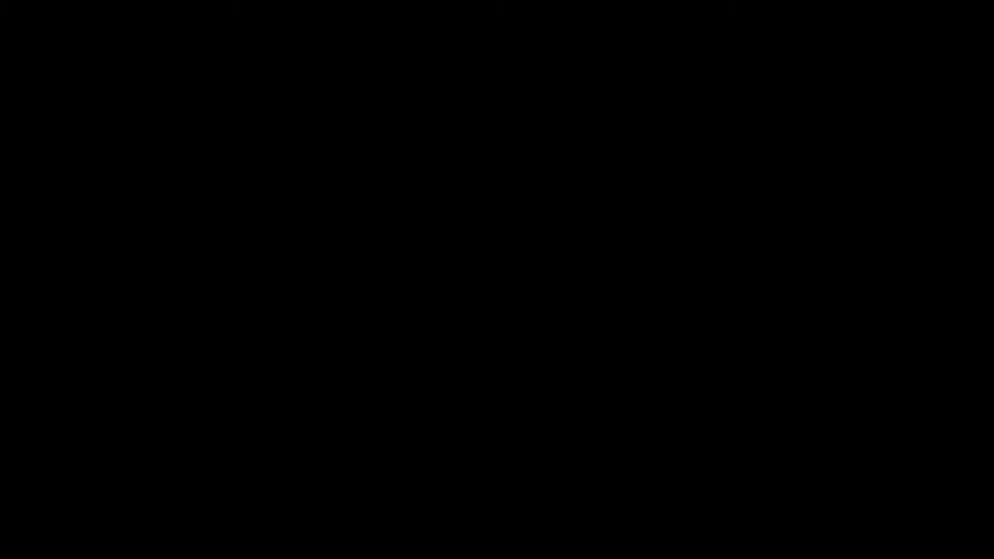